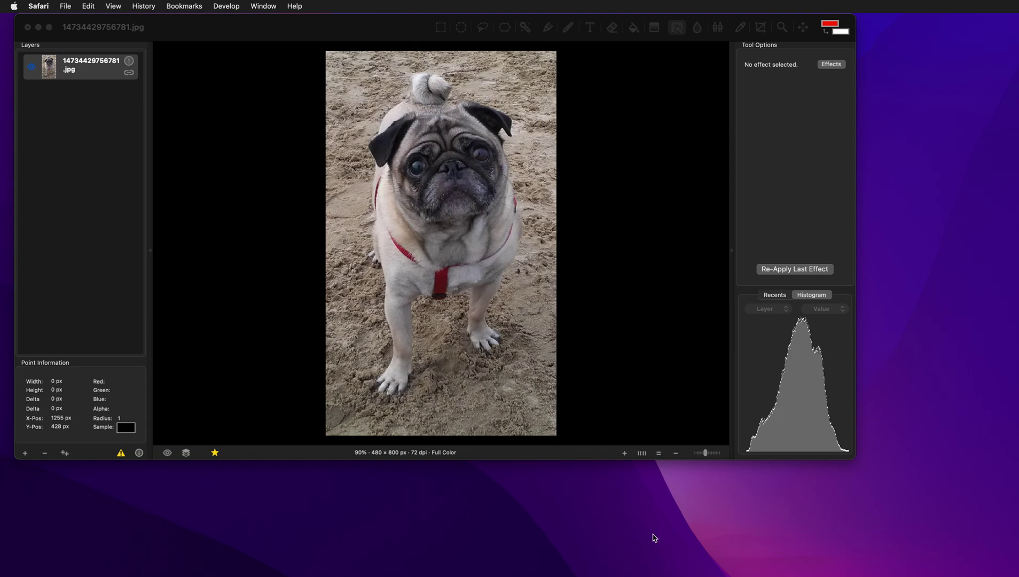
Step: Bring Seashore forward and draw a text box over the sand below the pug
click(345, 28)
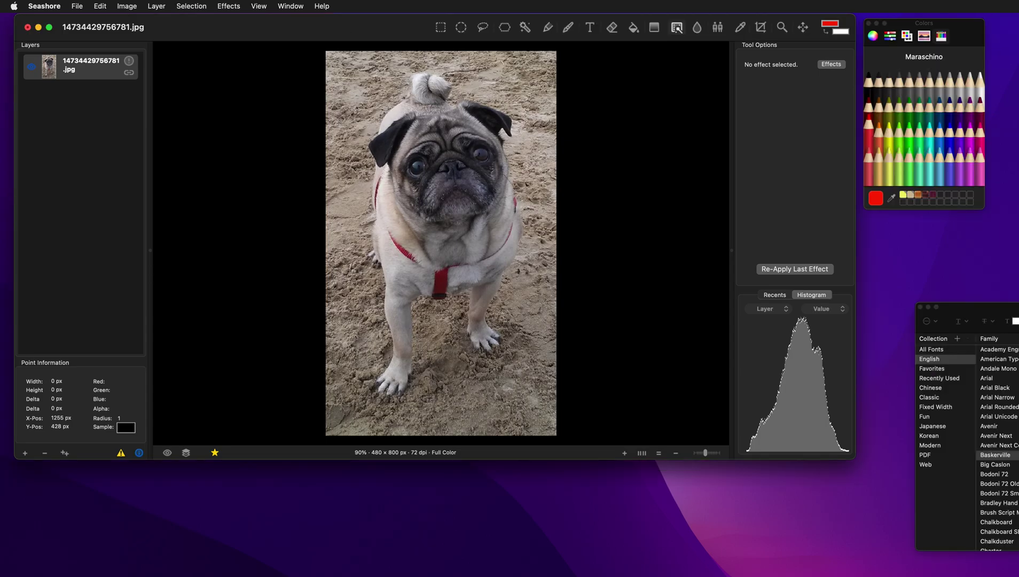
click(590, 27)
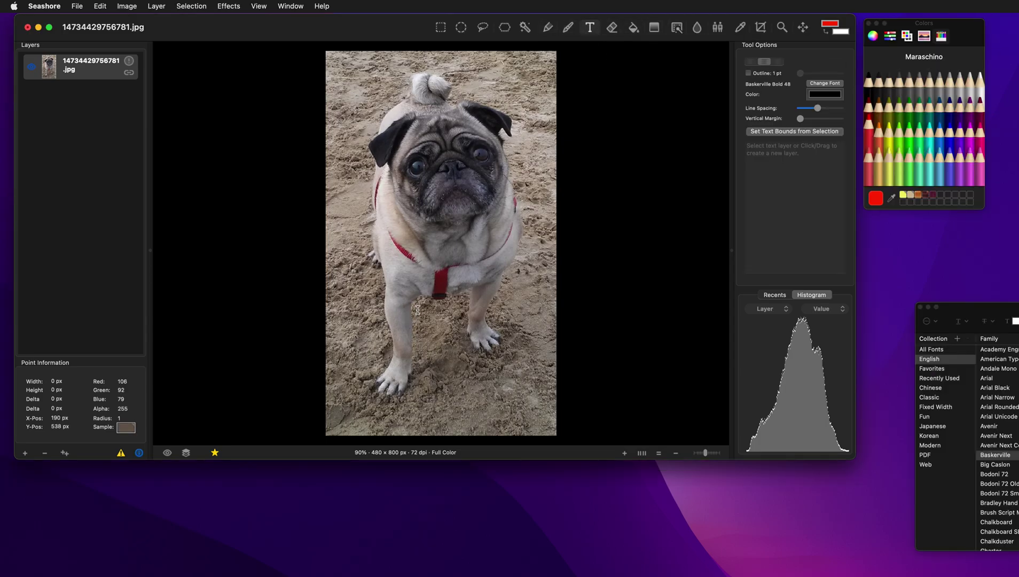
drag(418, 309, 539, 415)
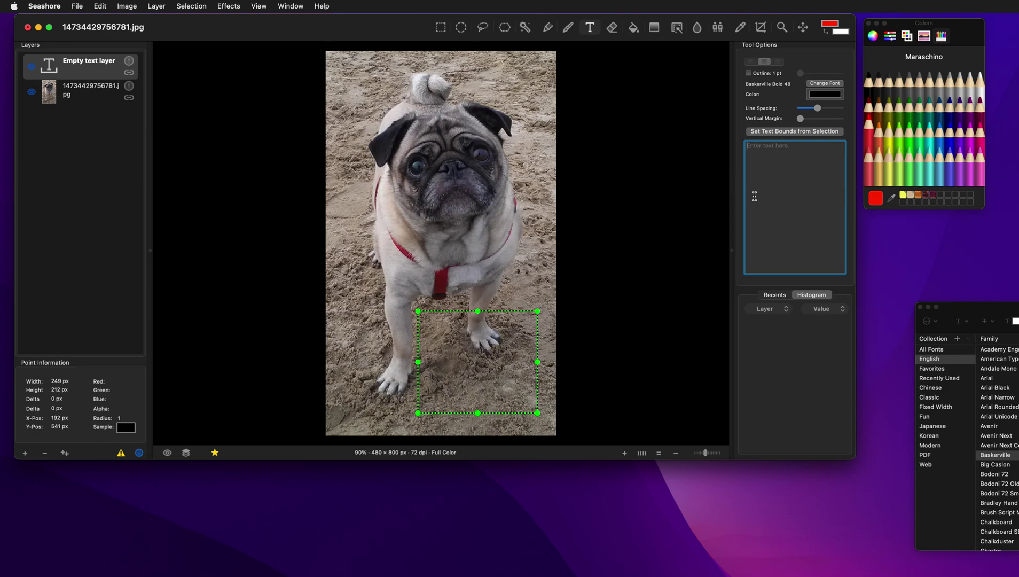
Step: Type the caption 'World's Greatest Pug!', fixing the 'Oug!' typo, then left-align it
text(W)
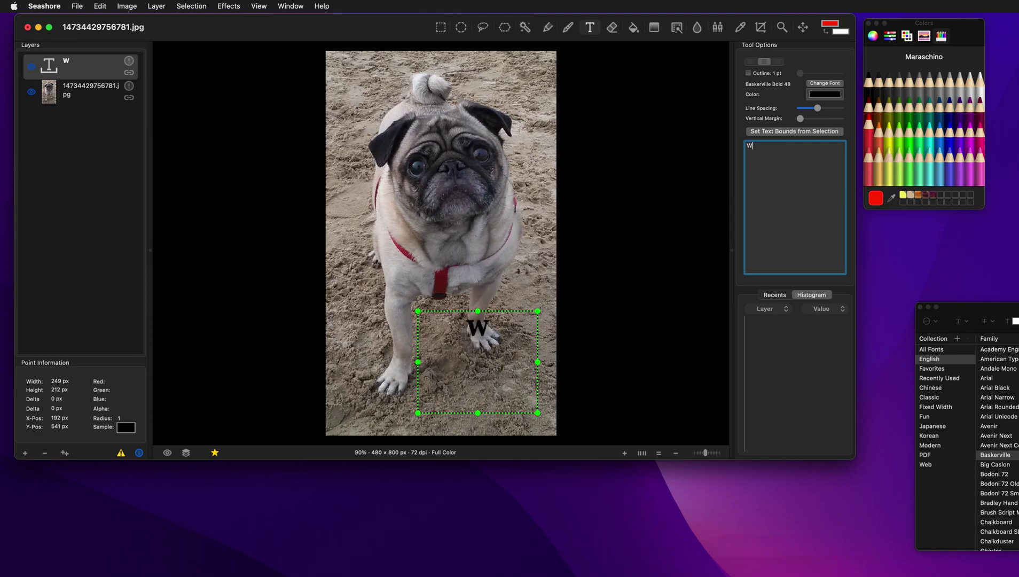
text(orld's Greates)
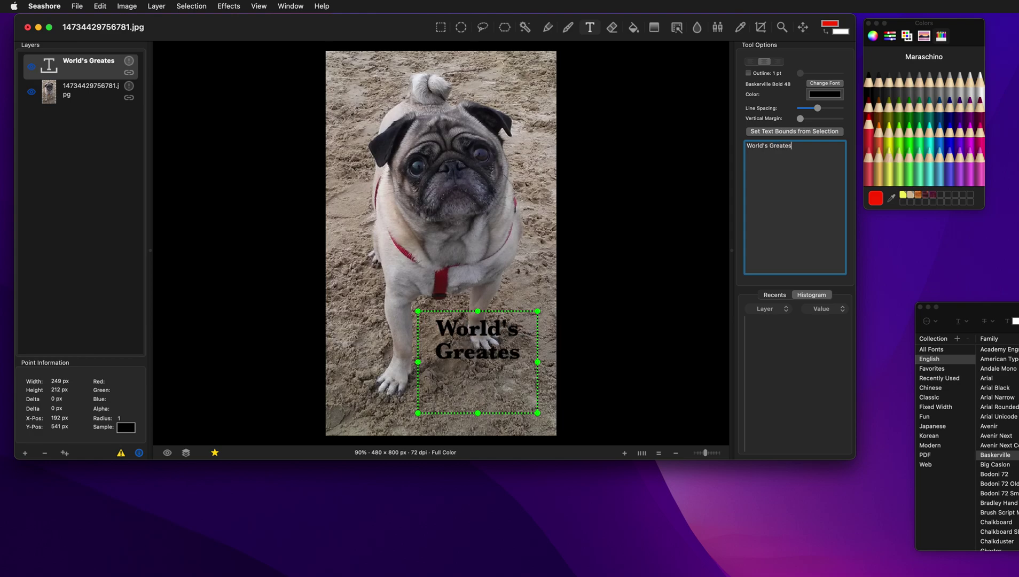
text(t Oug!)
key(BackSpace)
key(BackSpace)
key(BackSpace)
key(BackSpace)
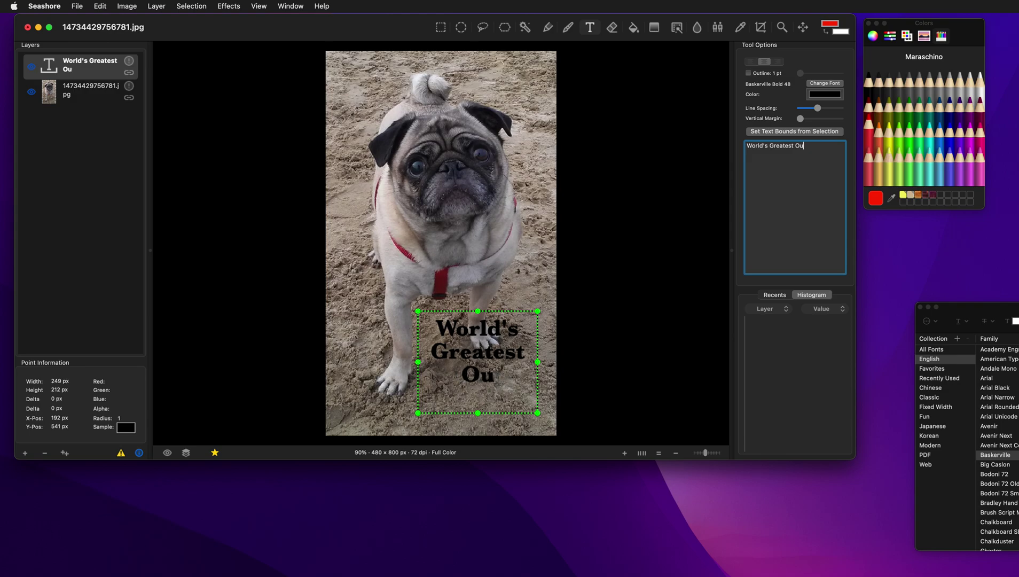
text(Pug!)
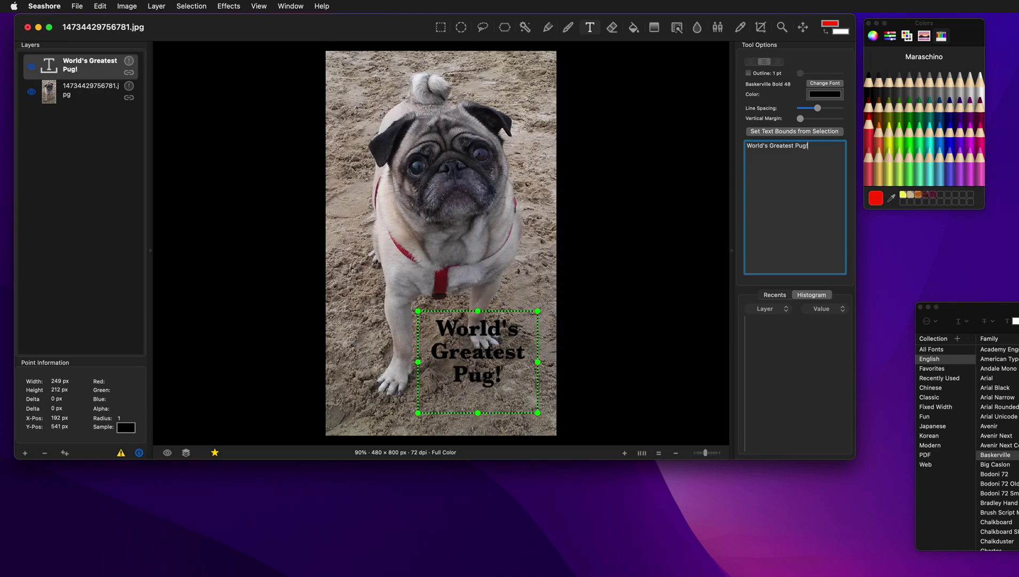
key(super+a)
click(750, 63)
Step: Centre the caption, widen its line spacing, and switch its font to Arial Black
click(765, 62)
click(779, 62)
click(765, 61)
click(753, 62)
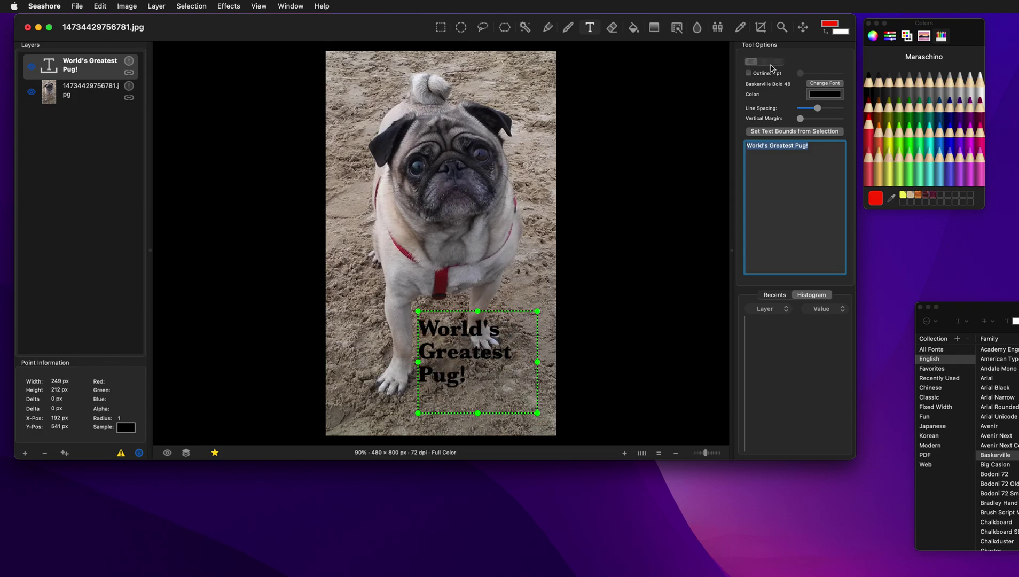
click(769, 63)
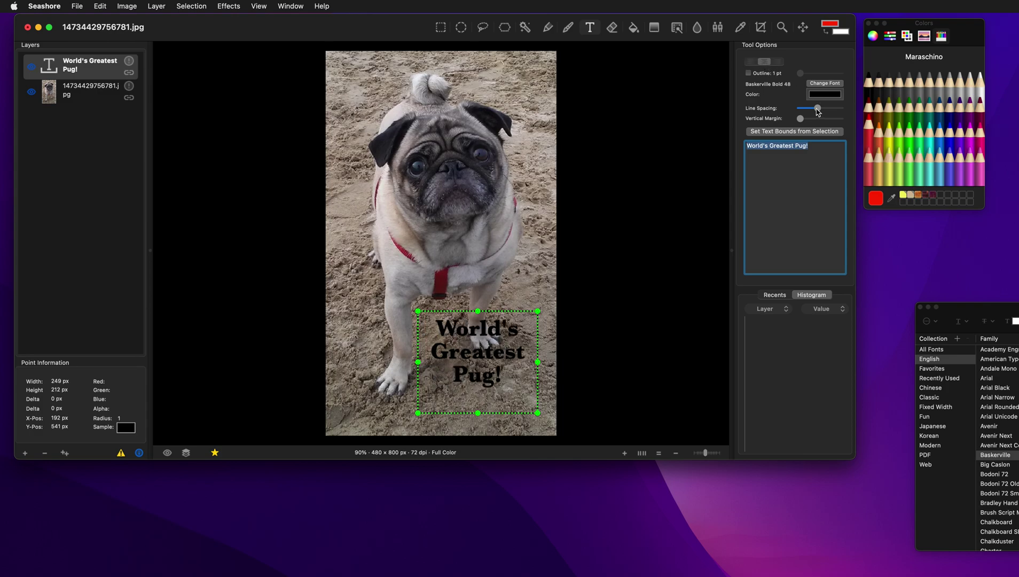
drag(817, 111, 807, 123)
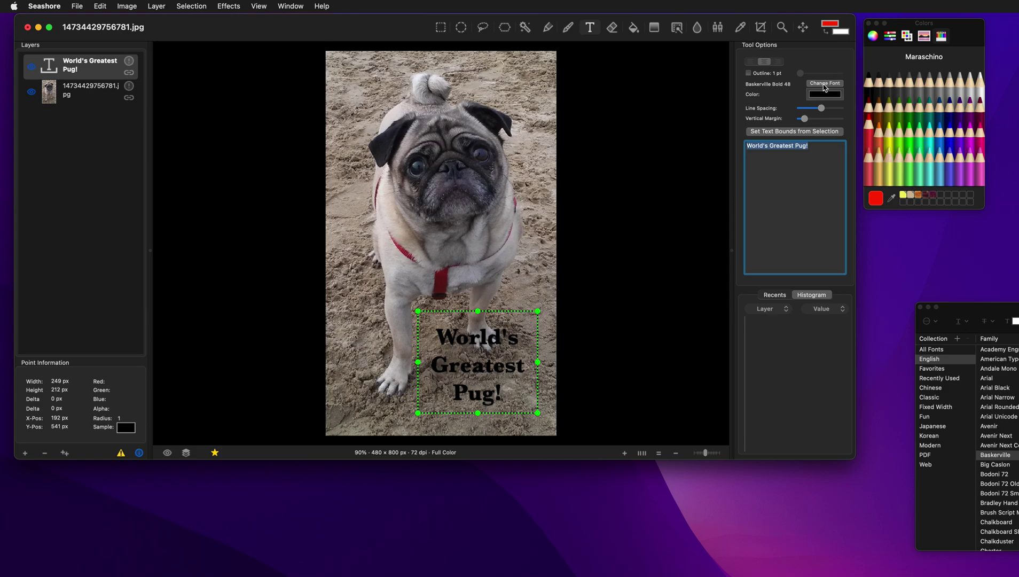
click(993, 388)
Step: Try sizes 64, 24, 18 and 48, settle the caption at 36, and choose red
drag(992, 315, 833, 326)
click(946, 472)
click(946, 441)
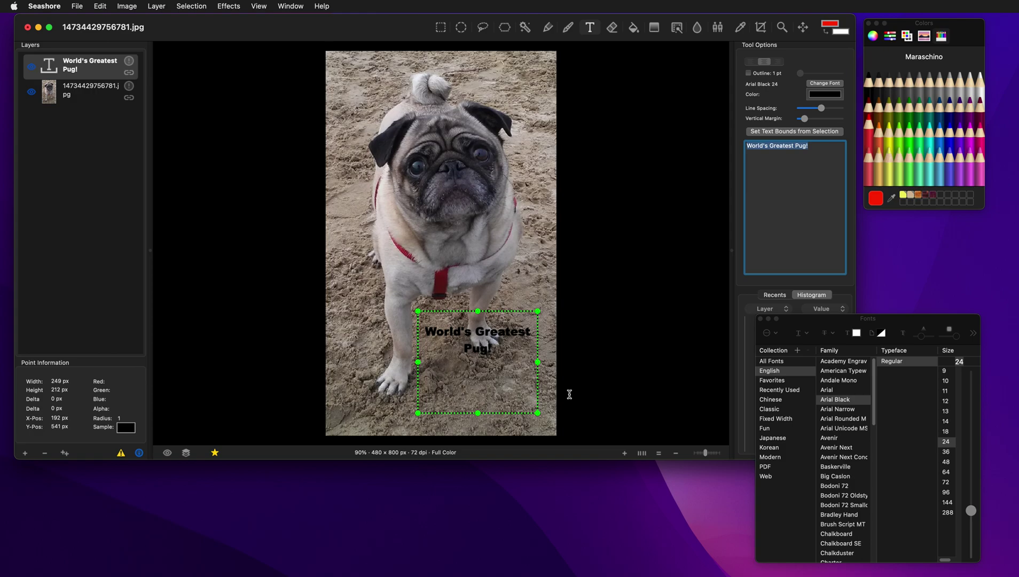
click(947, 452)
click(946, 433)
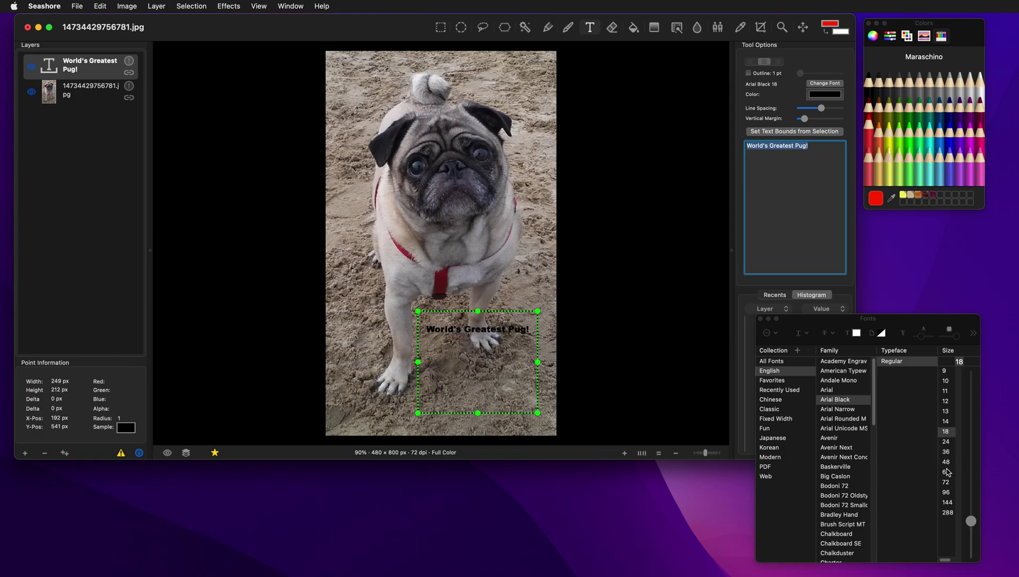
click(946, 462)
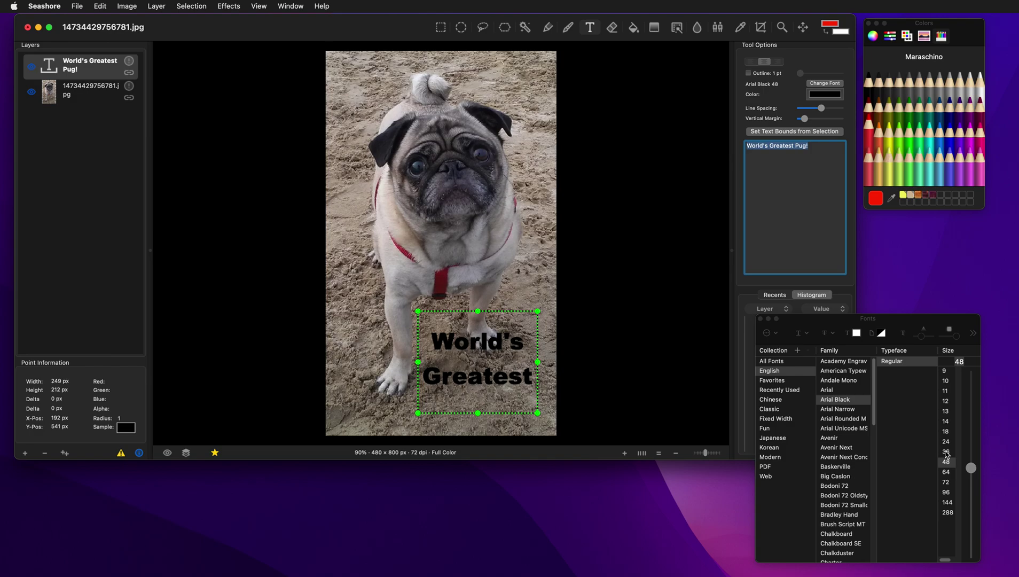
click(948, 451)
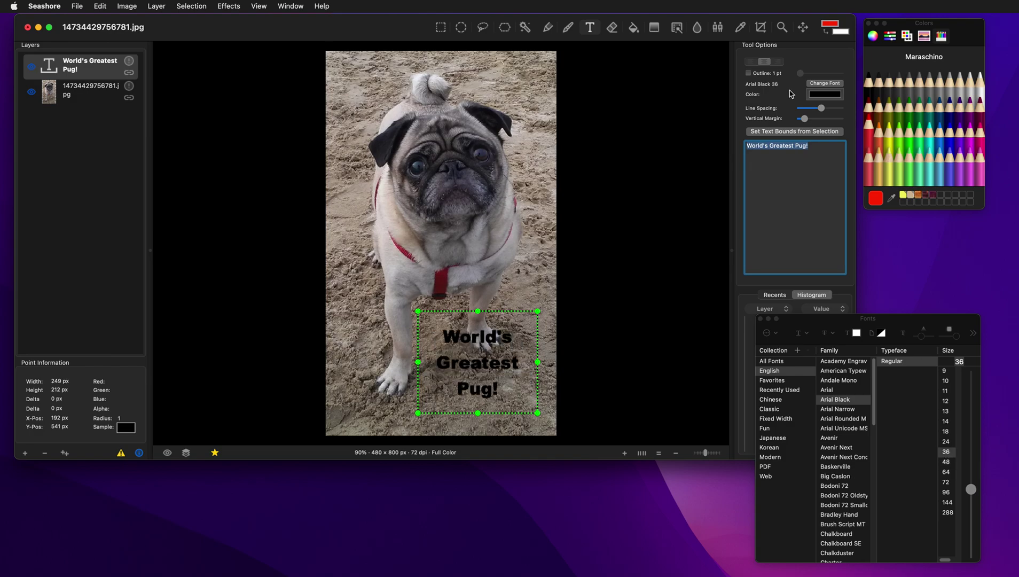
click(826, 96)
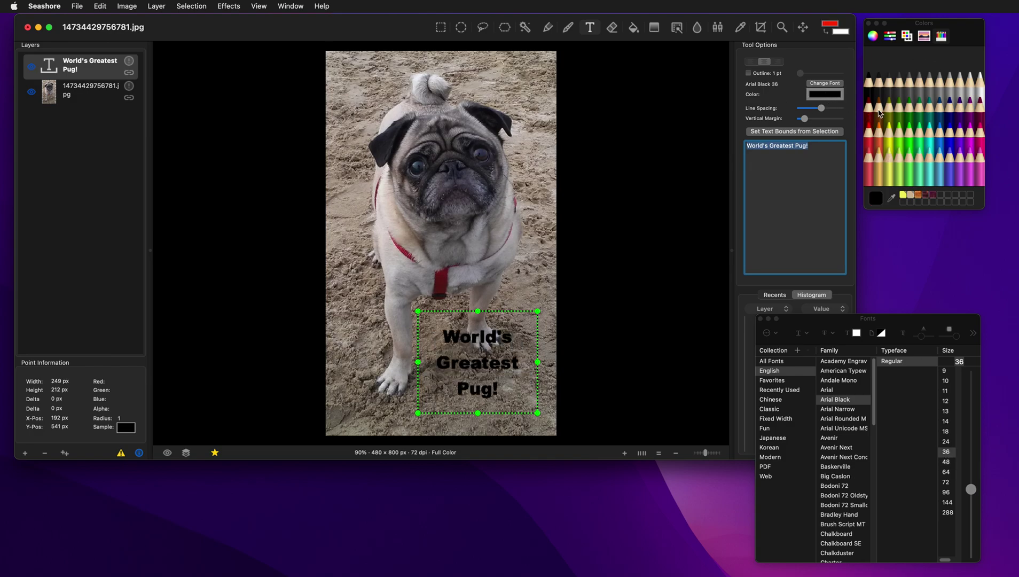
click(870, 146)
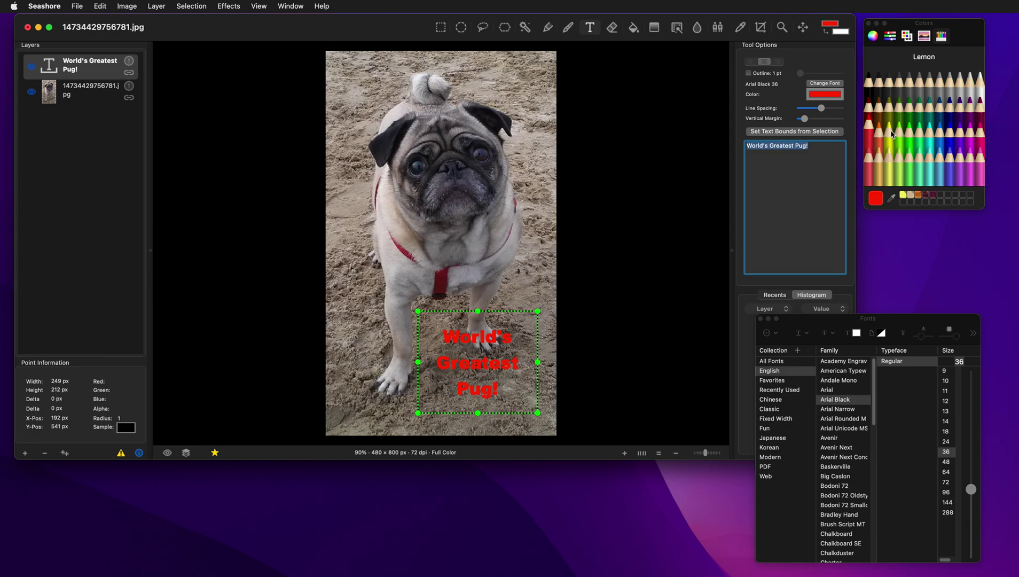
click(926, 95)
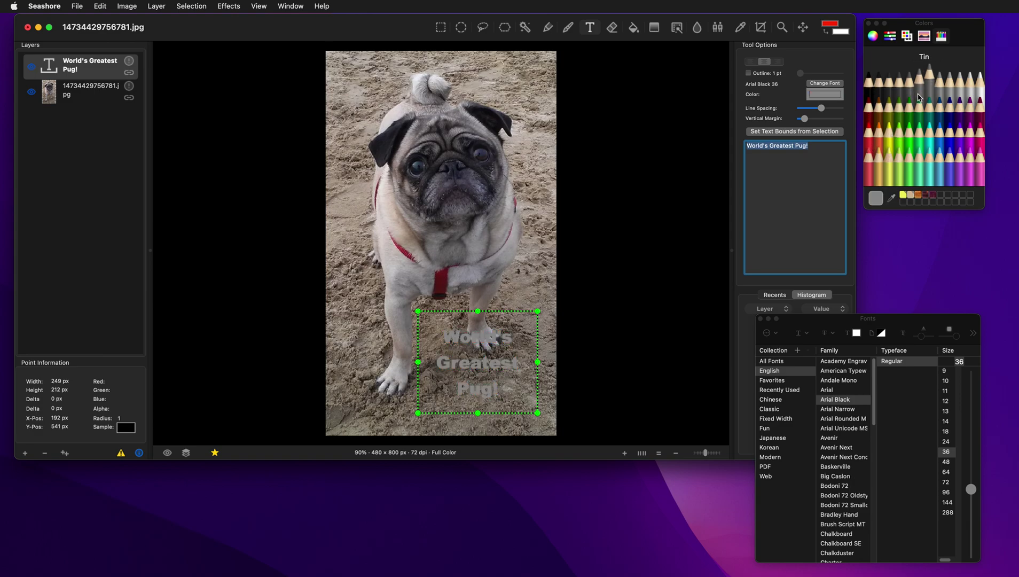
click(870, 88)
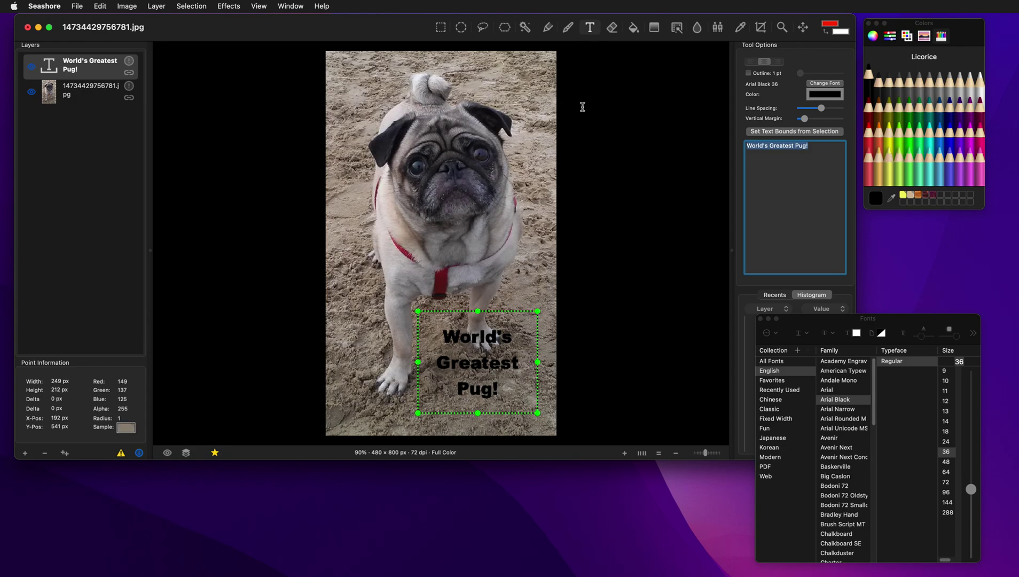
Step: Delete the stray empty text layer and reselect the World's Greatest Pug! layer
click(79, 100)
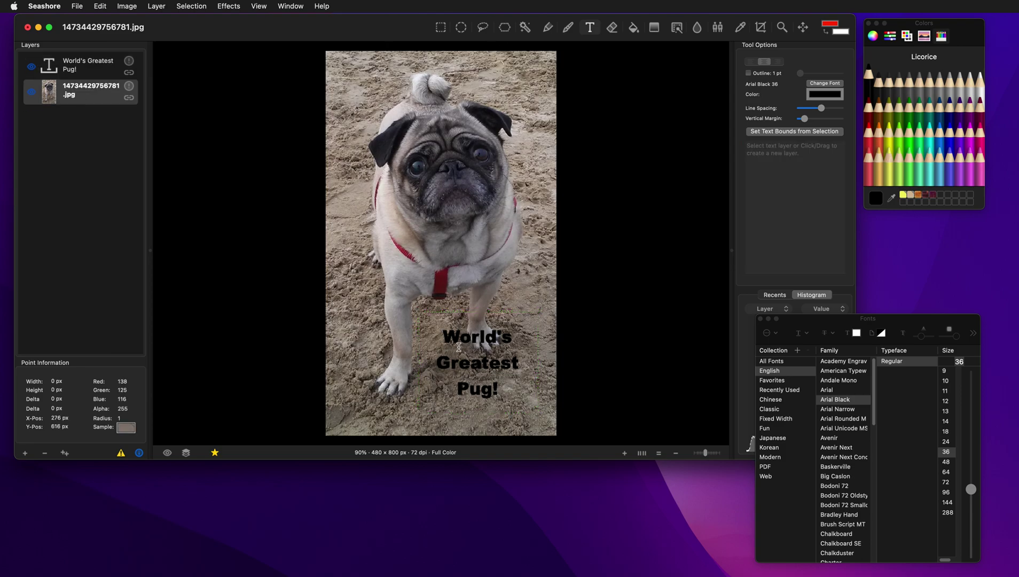
drag(462, 356, 539, 435)
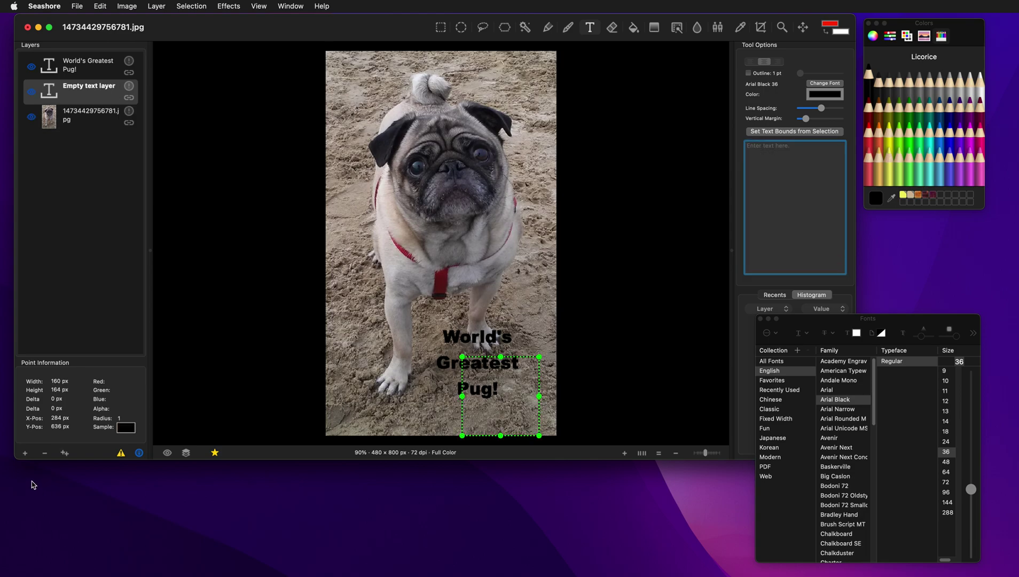
click(45, 453)
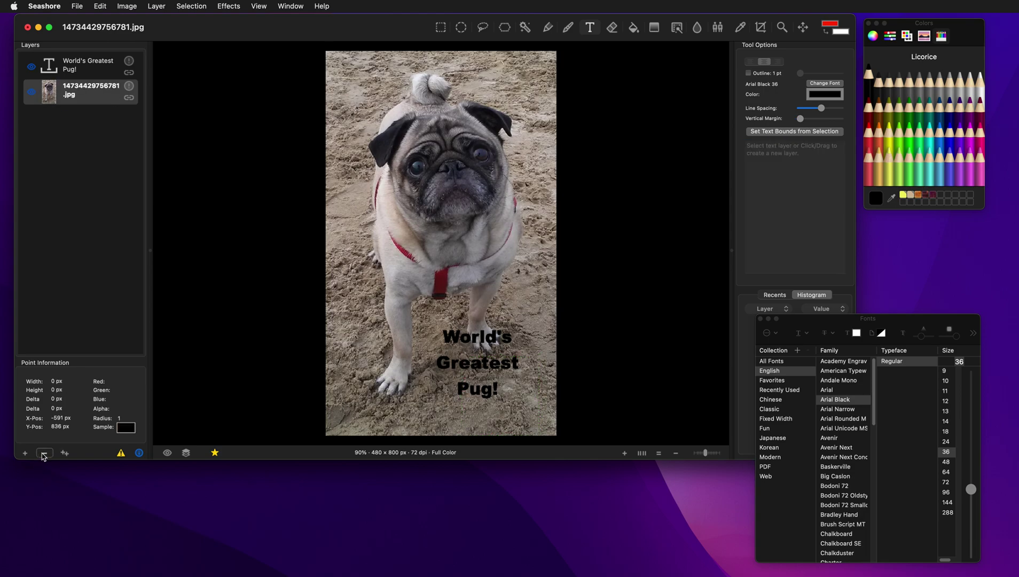
click(85, 77)
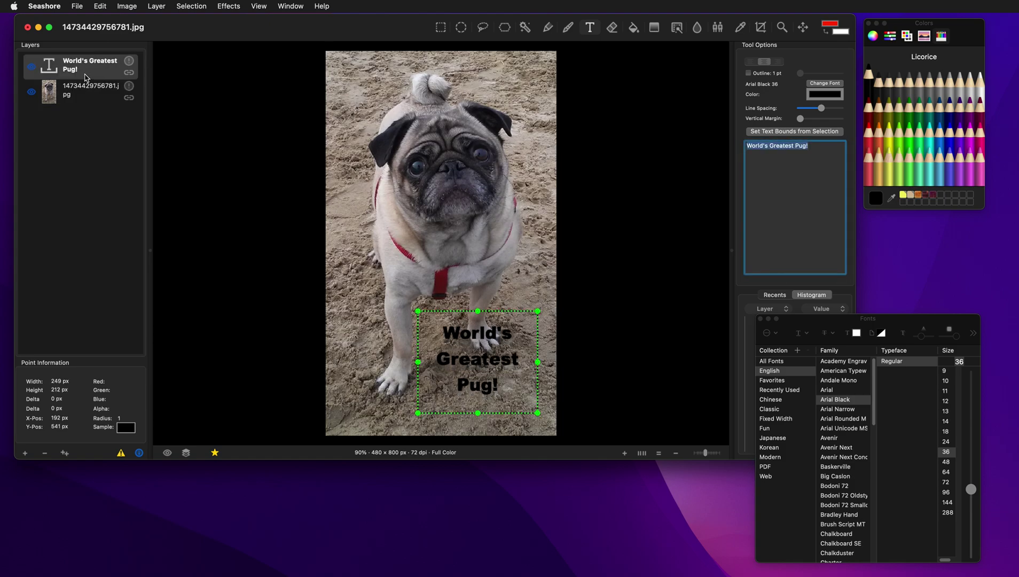
Step: Widen the caption box leftward, shorten its height, and move it lower on the sand
mouse_move(469, 374)
mouse_down()
mouse_move(344, 328)
mouse_move(480, 371)
mouse_move(480, 357)
mouse_up()
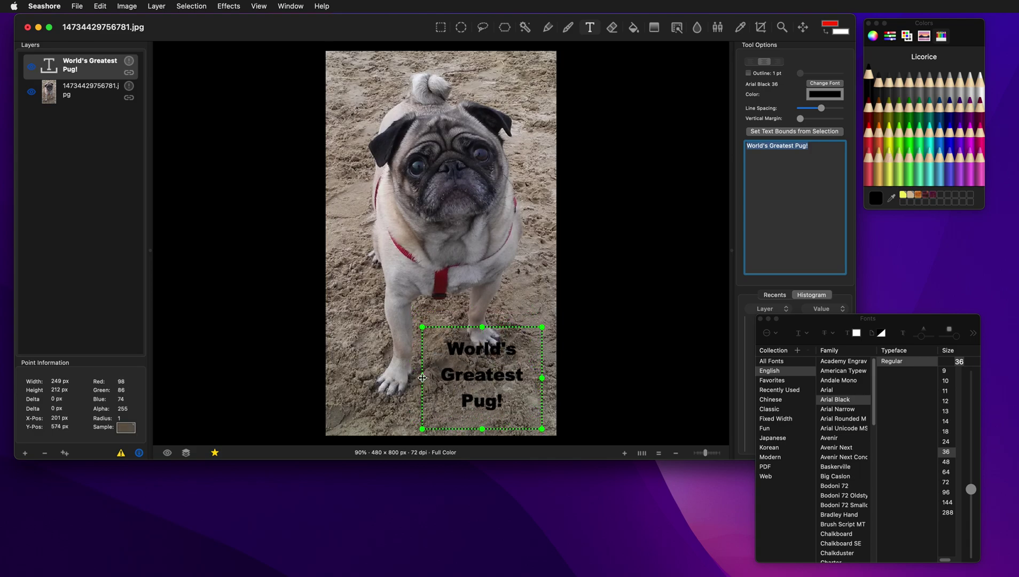
mouse_move(422, 377)
mouse_down()
mouse_move(331, 379)
mouse_move(434, 379)
mouse_move(384, 379)
mouse_move(415, 379)
mouse_up()
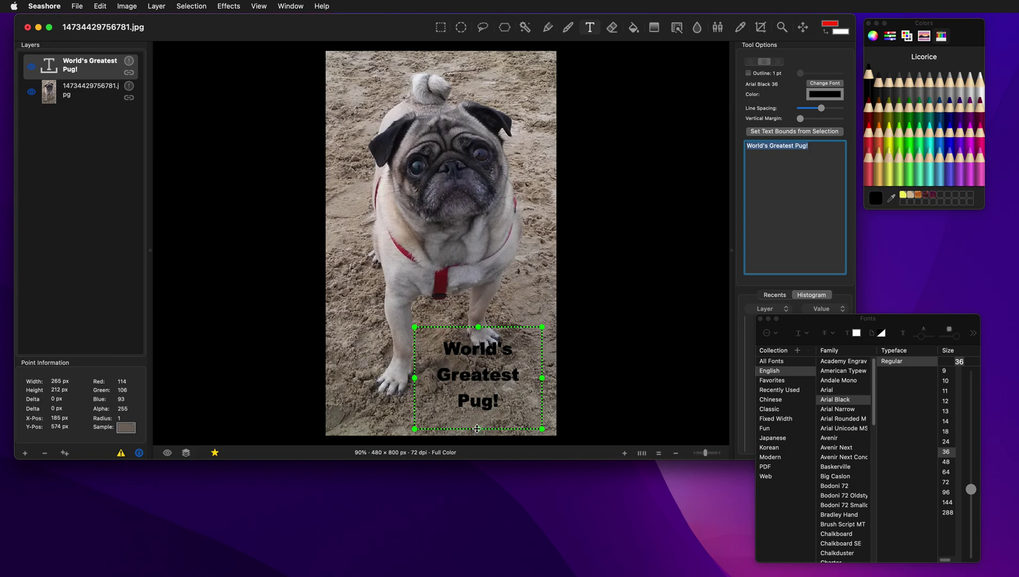
drag(477, 428, 478, 419)
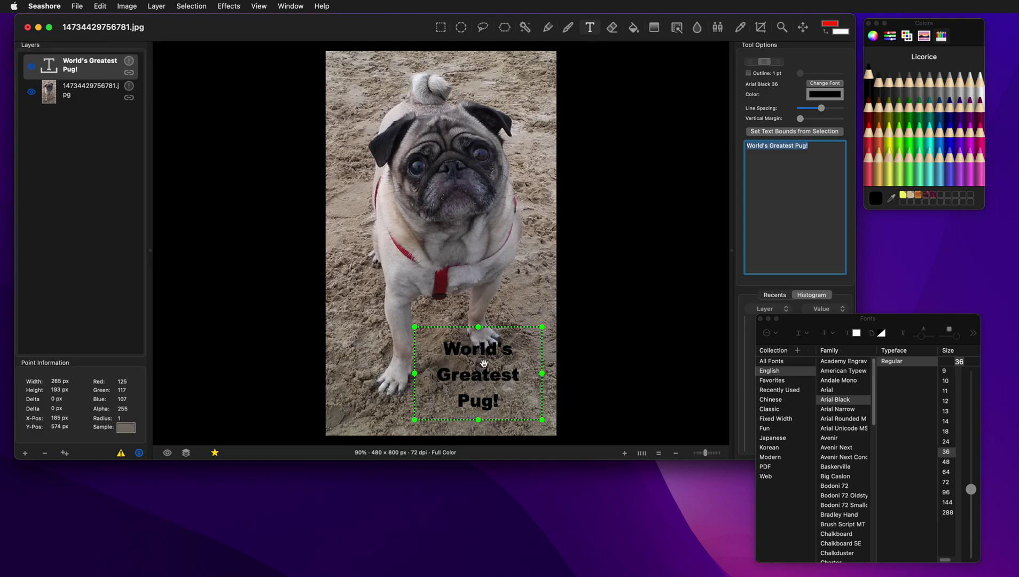
drag(484, 363, 484, 371)
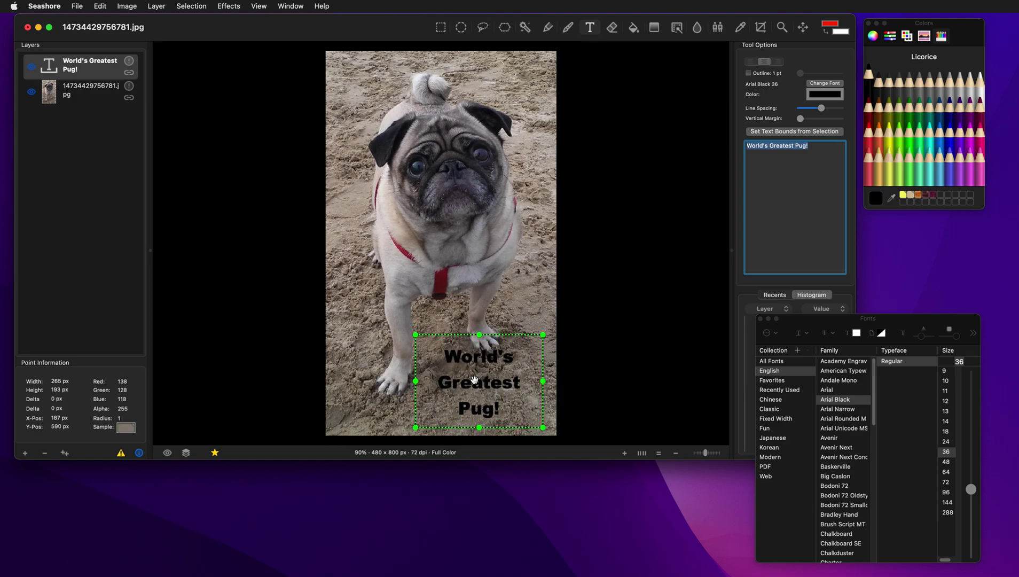
click(461, 27)
Step: Draw an oval selection over the pug's head and a new text box over its chest
drag(355, 108, 529, 170)
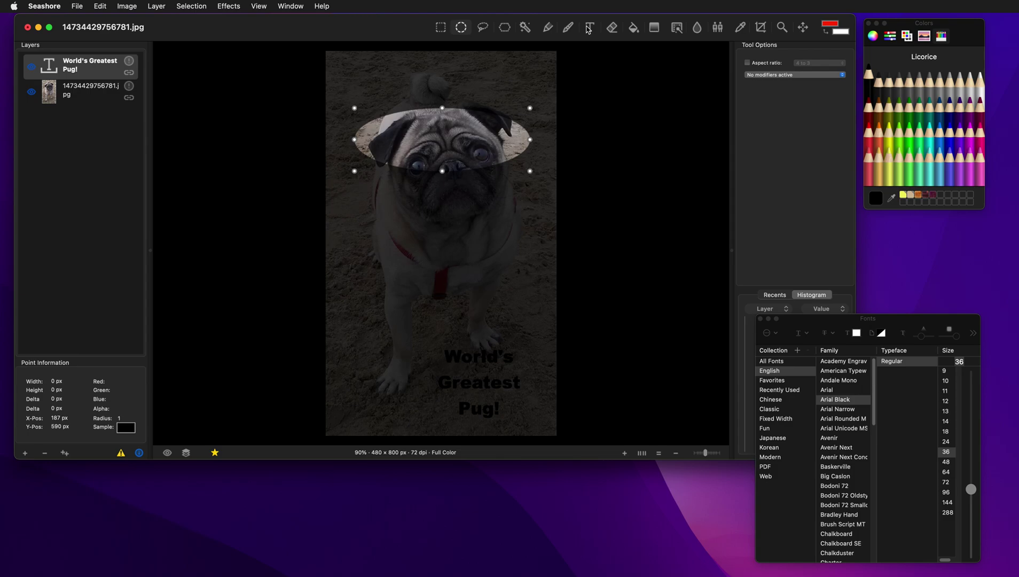
click(591, 28)
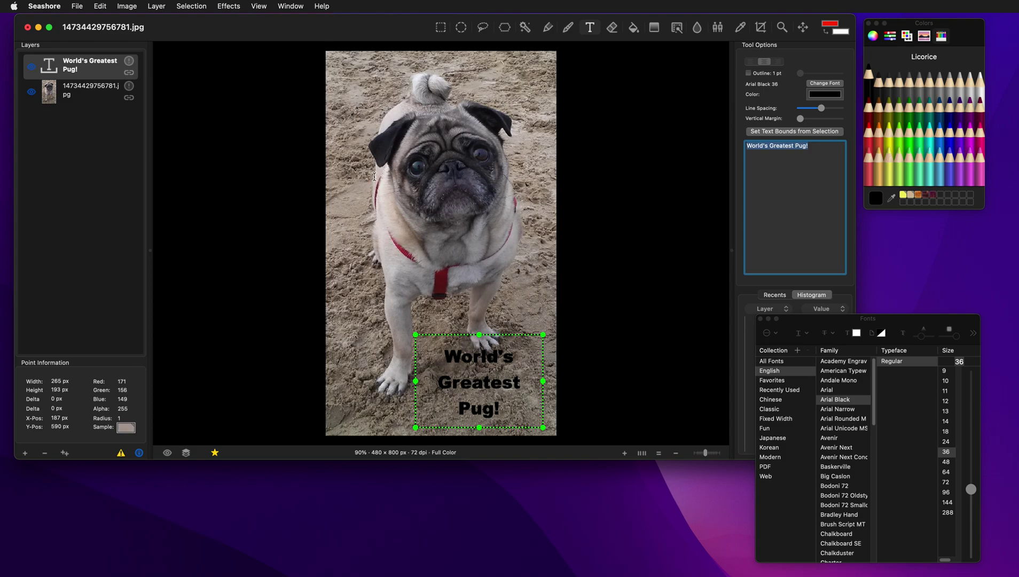
drag(374, 177, 452, 305)
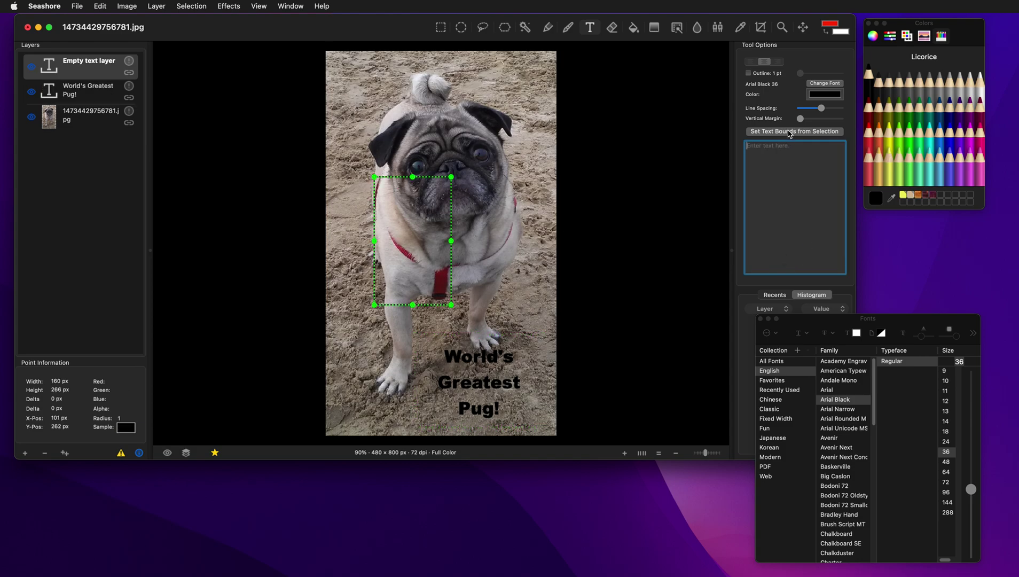
Step: Fit the text bounds to the oval selection and enter 'This is pretty cool.'
click(790, 132)
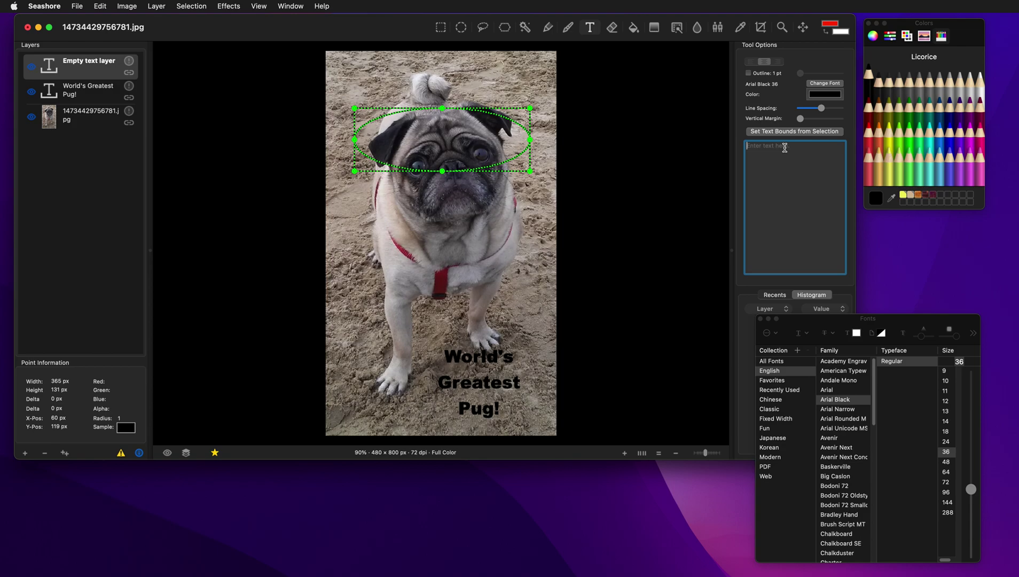
text(This is pretty)
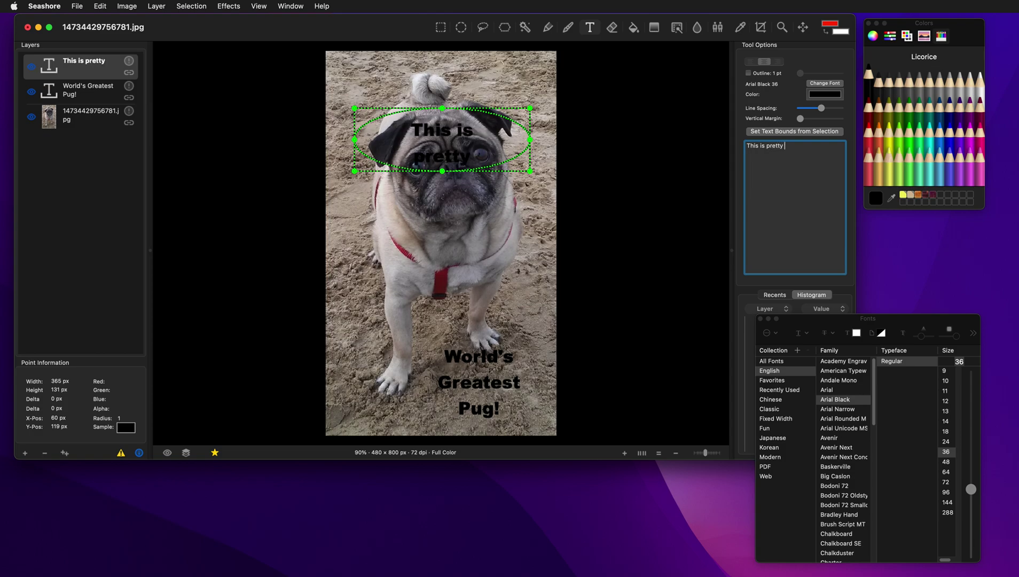
text( cool.)
Step: Make the face text white and enlarge its ellipse bounds to show both lines
click(980, 75)
click(978, 86)
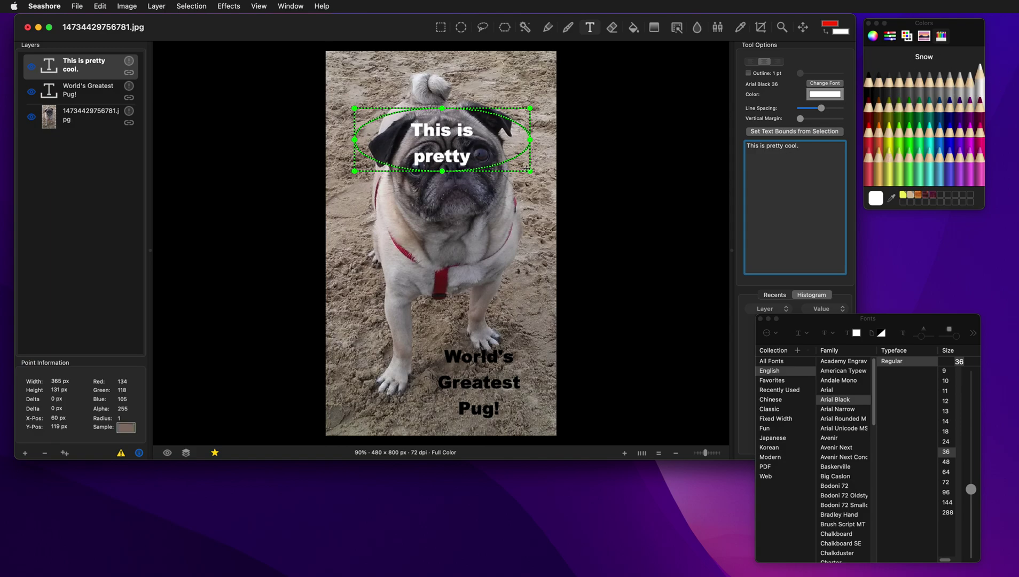
drag(530, 172, 521, 195)
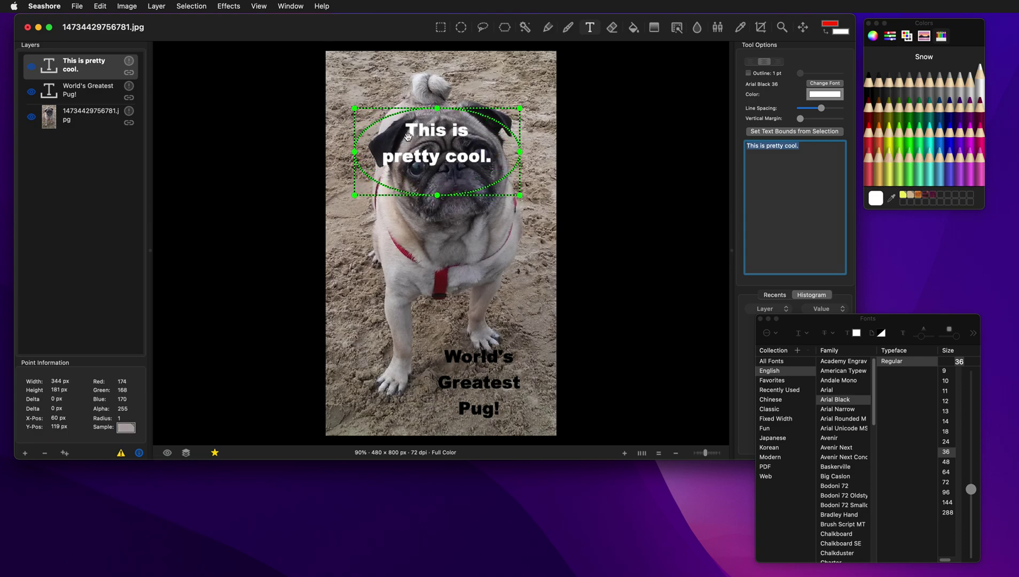
Step: Delete the white 'This is pretty cool.' layer and lasso around the pug's head
click(45, 453)
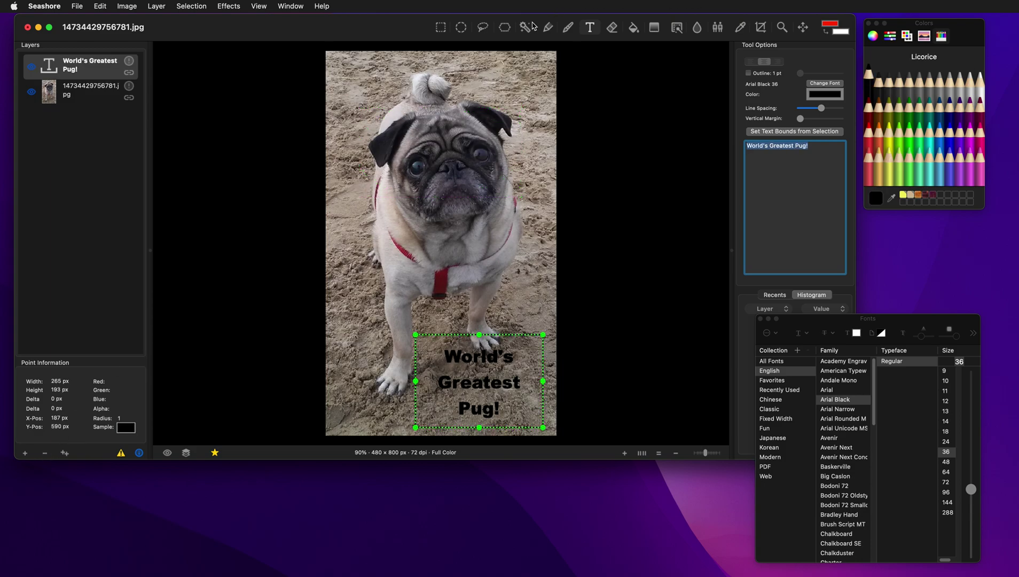
click(483, 27)
mouse_move(486, 84)
mouse_down()
mouse_move(368, 115)
mouse_move(327, 180)
mouse_move(389, 233)
mouse_move(434, 199)
mouse_move(497, 200)
mouse_move(539, 146)
mouse_move(540, 94)
mouse_move(500, 79)
mouse_up()
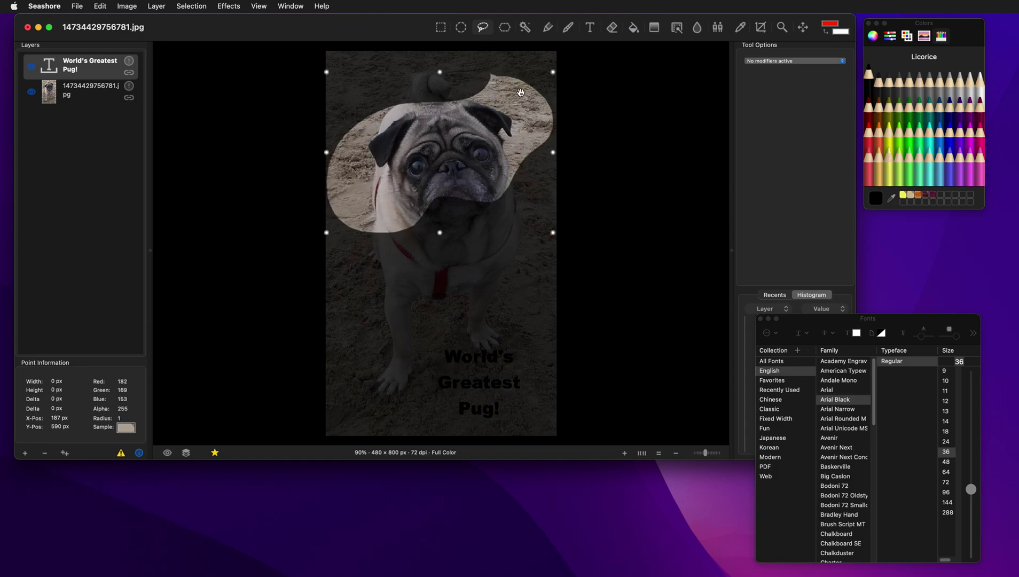
Step: Fit white text 'This is some text that is fitting the selection.' into the freehand selection, then delete that layer
click(591, 28)
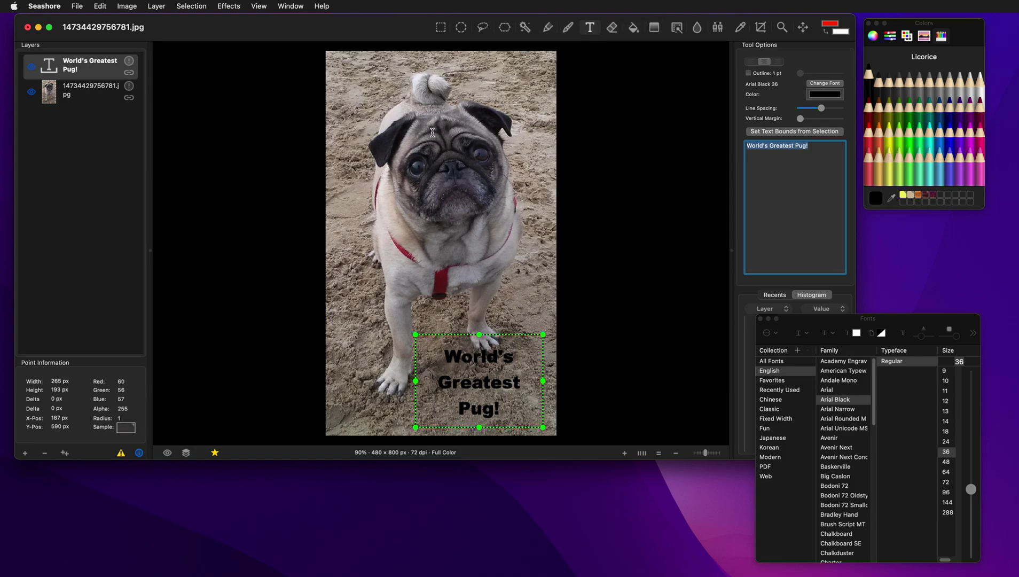
drag(432, 133, 509, 261)
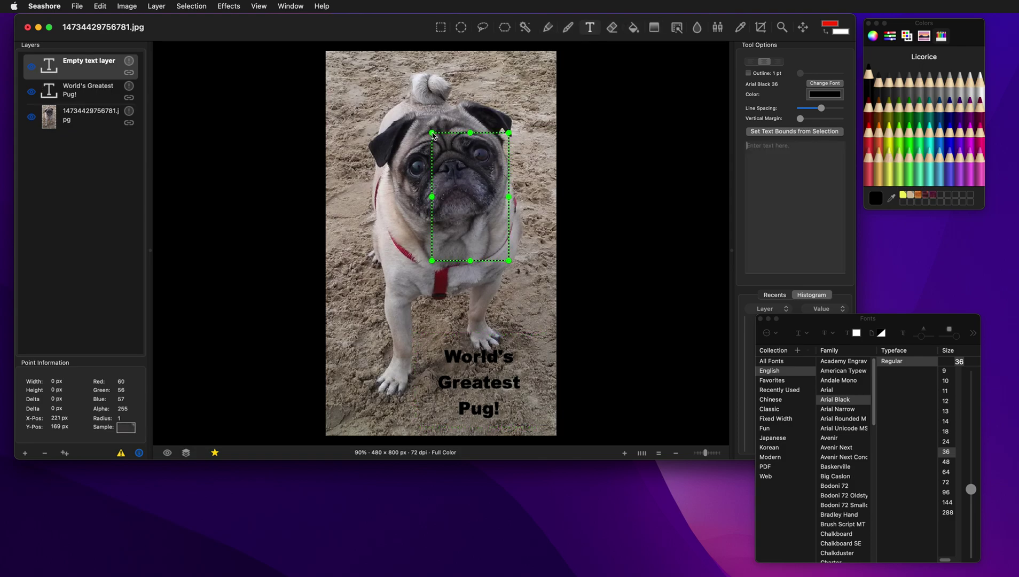
click(784, 133)
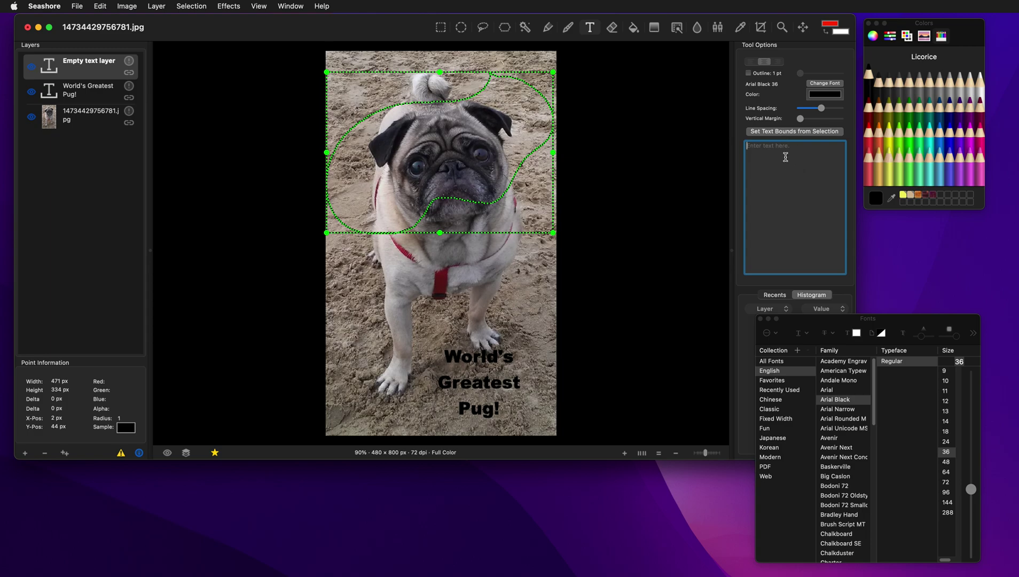
text(This)
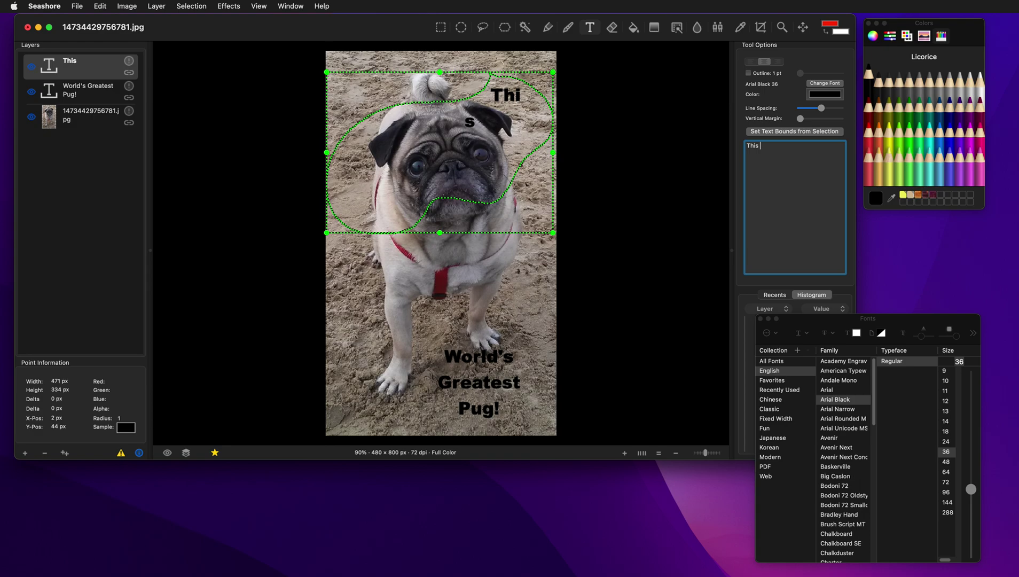
text( is some)
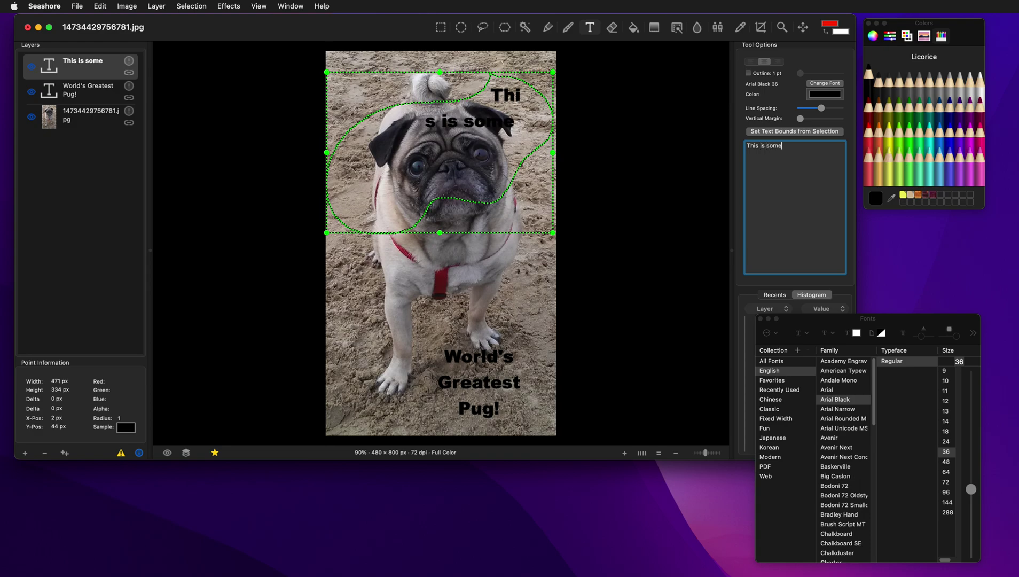
text( text that is fitting the se)
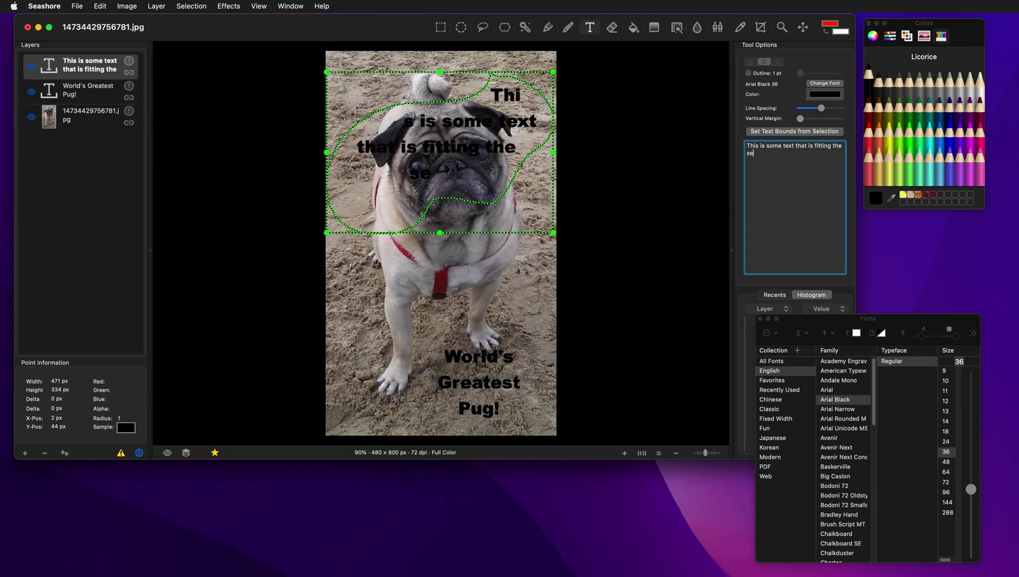
text(lection,.)
key(BackSpace)
key(BackSpace)
text(.)
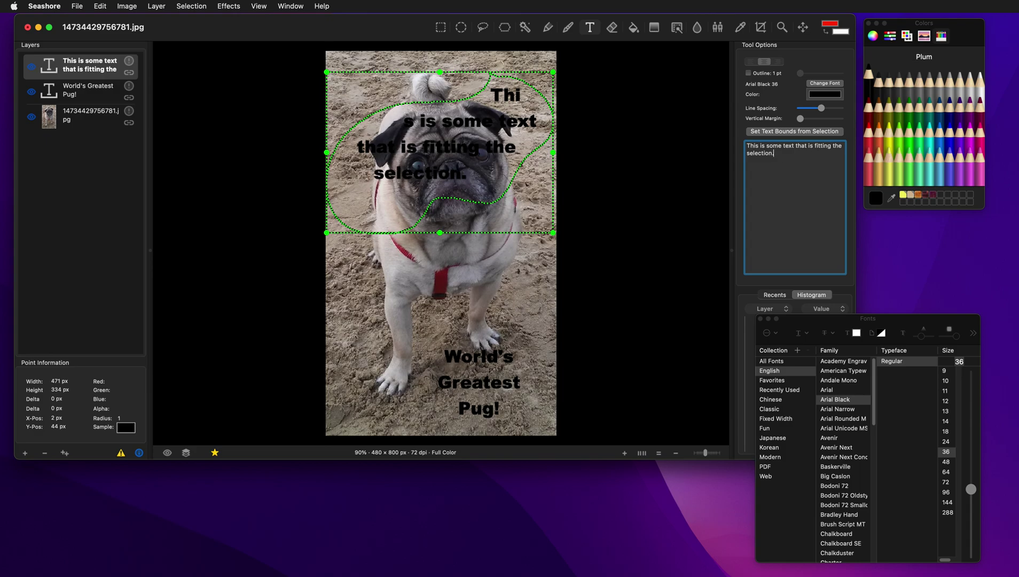
click(826, 94)
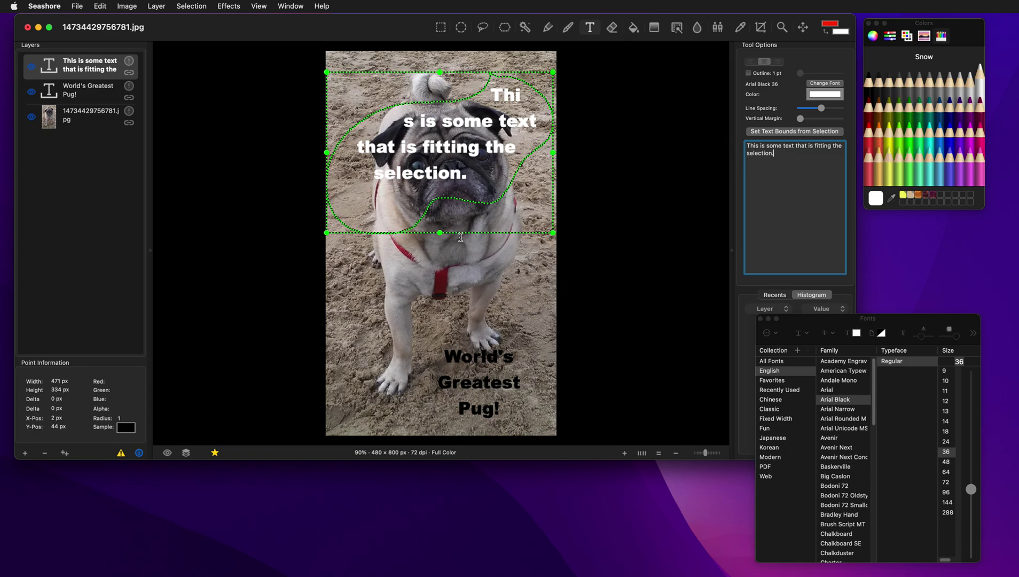
mouse_move(440, 233)
mouse_down()
mouse_move(441, 177)
mouse_move(437, 267)
mouse_move(441, 219)
mouse_move(441, 230)
mouse_up()
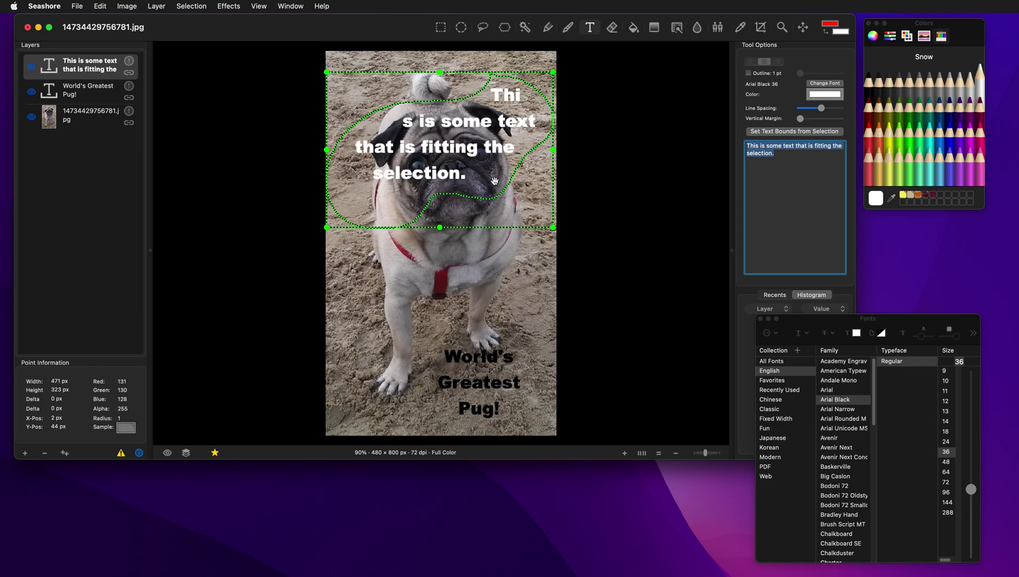
click(44, 453)
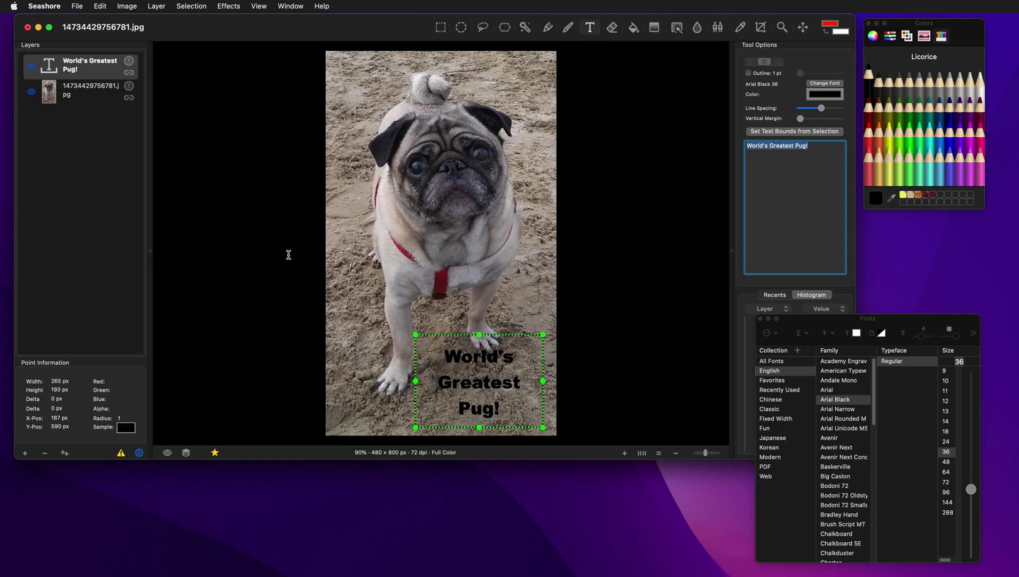
Step: Duplicate the pug photo layer
click(88, 98)
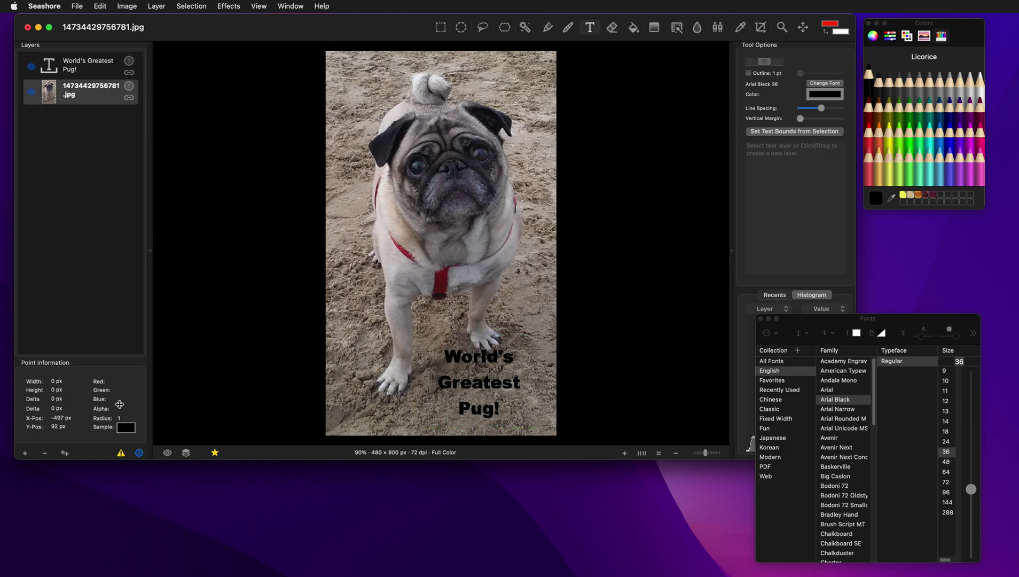
click(66, 453)
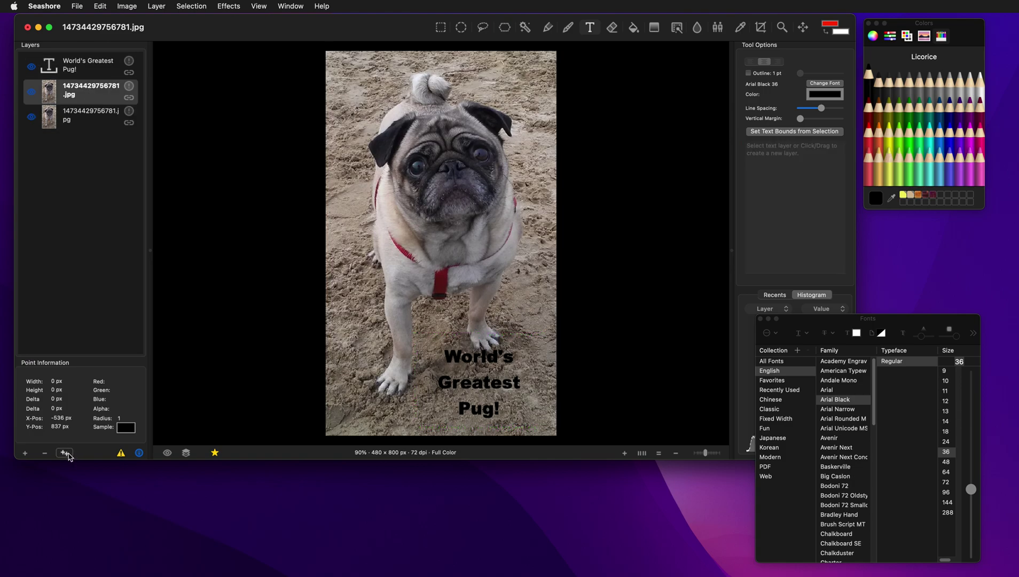
Step: Select an ellipse around the caption, invert it, and cut everything outside from the duplicate layer
click(460, 30)
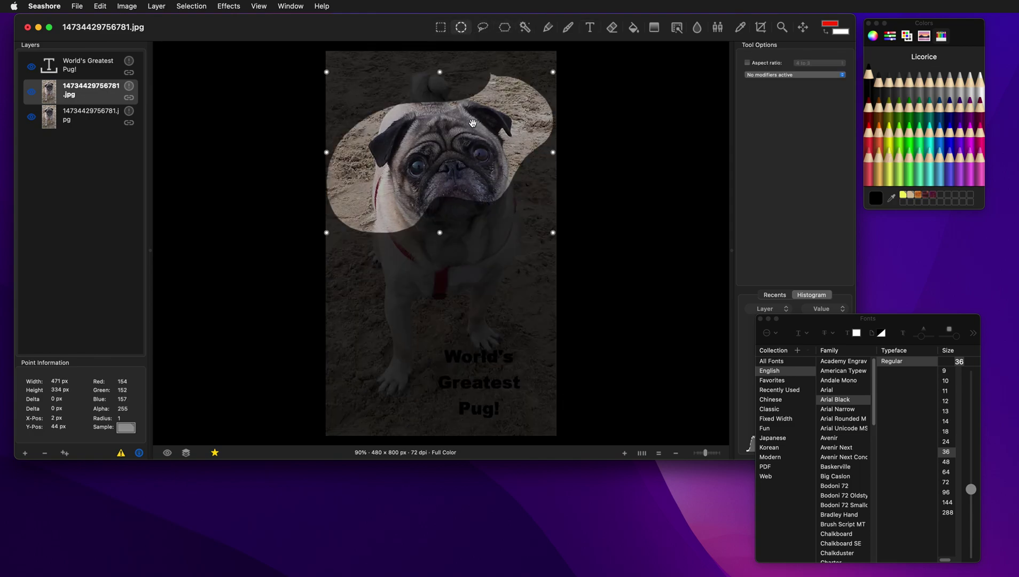
click(436, 318)
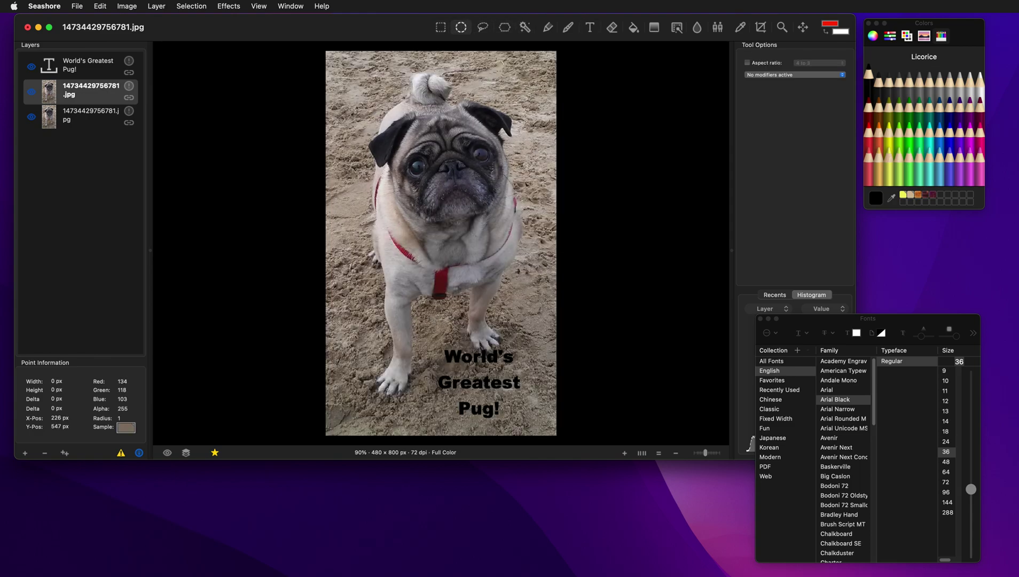
drag(423, 338, 534, 430)
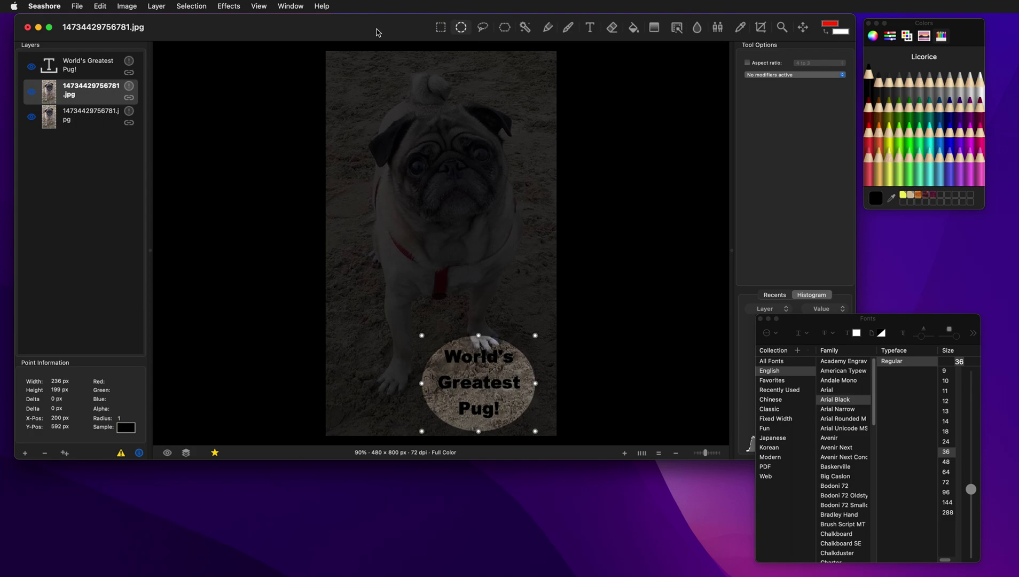
click(194, 7)
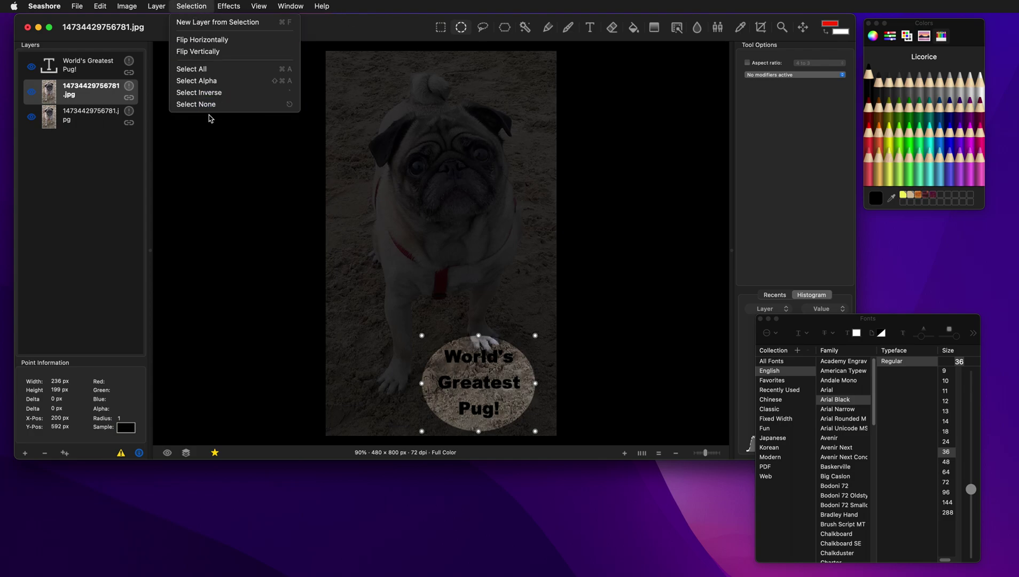
click(206, 96)
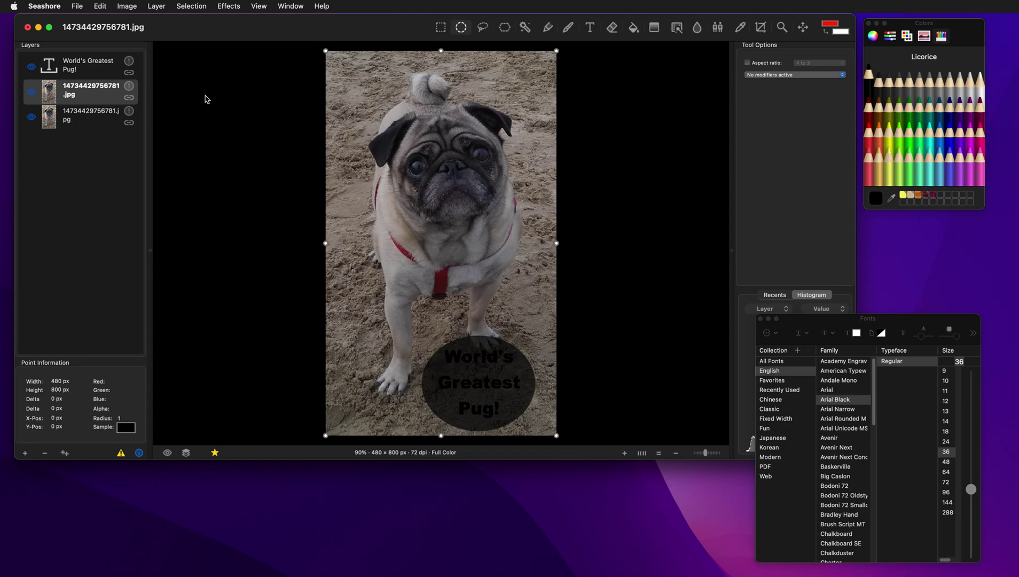
click(100, 6)
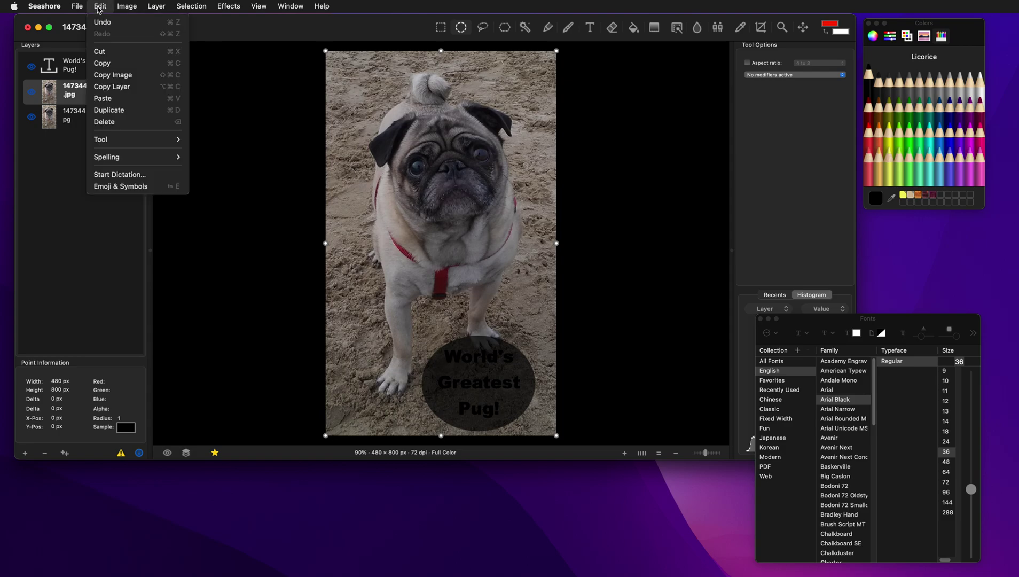
click(101, 51)
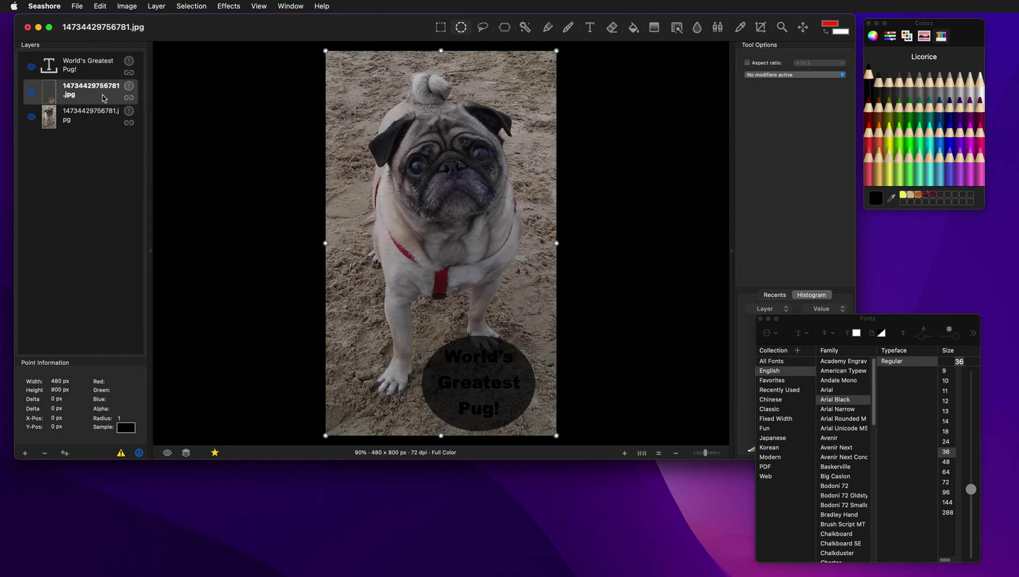
Step: Hide the original photo and text layers, deselect all, then show both layers again
click(32, 117)
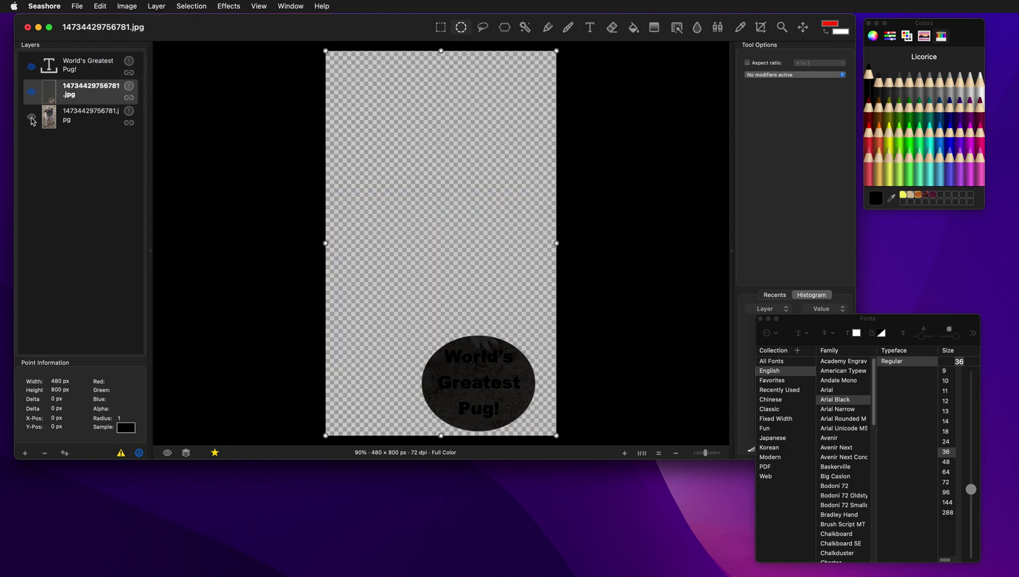
click(31, 67)
click(206, 6)
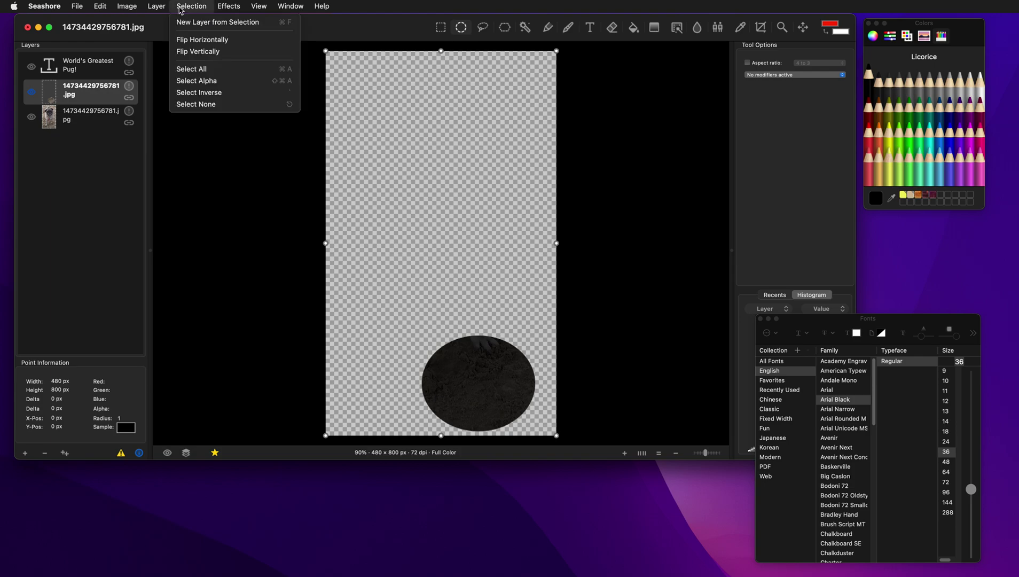
click(193, 110)
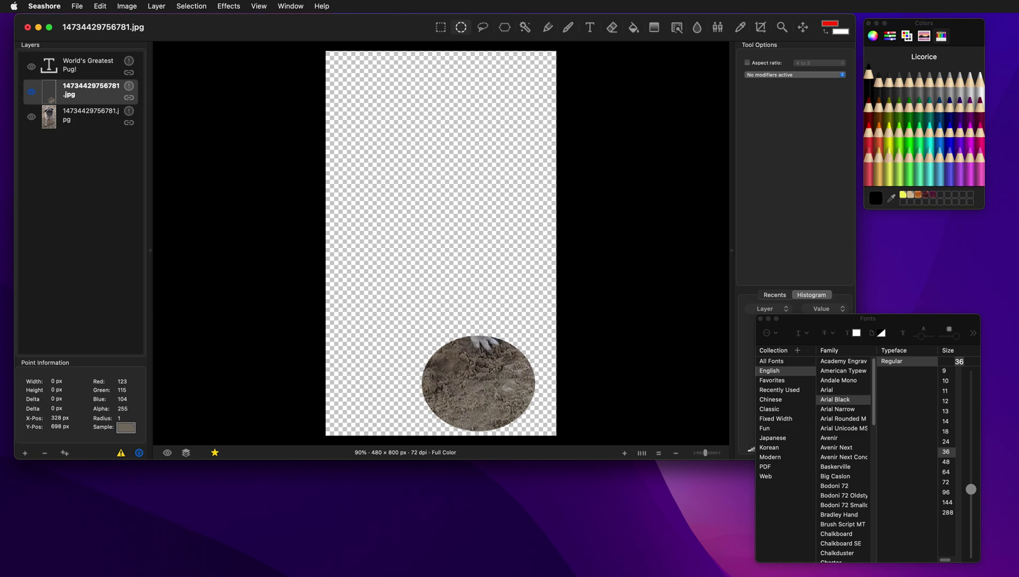
click(31, 67)
click(31, 66)
click(31, 67)
click(31, 118)
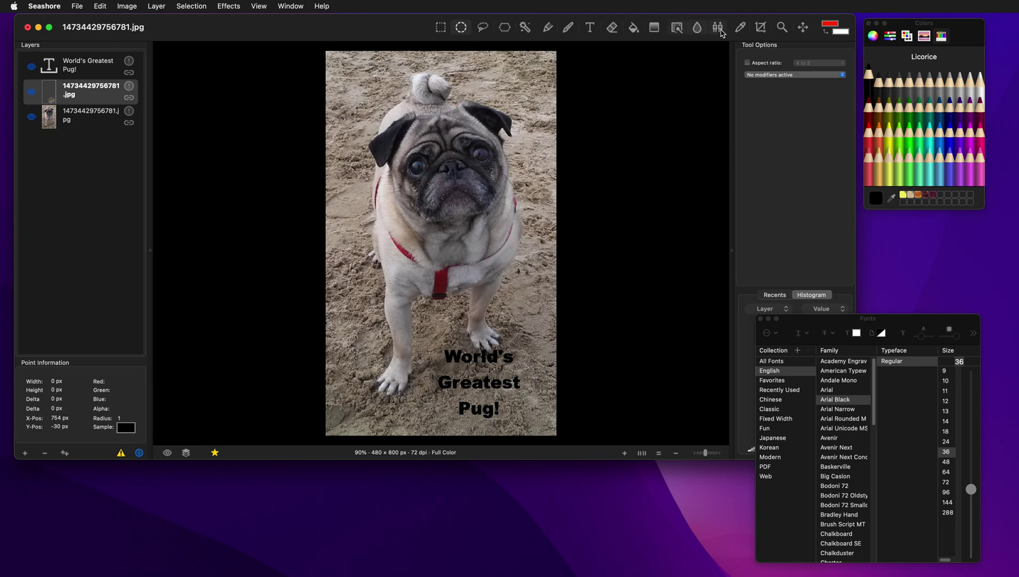
Step: Apply a Gaussian Blur to the oval sand patch, settling on a radius of about 23
click(679, 30)
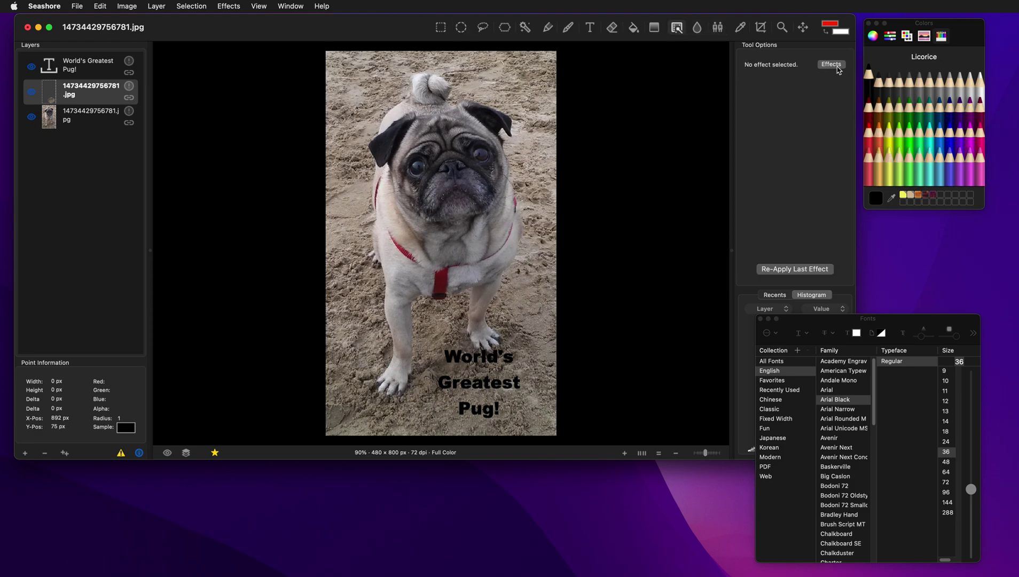
click(838, 70)
mouse_move(857, 77)
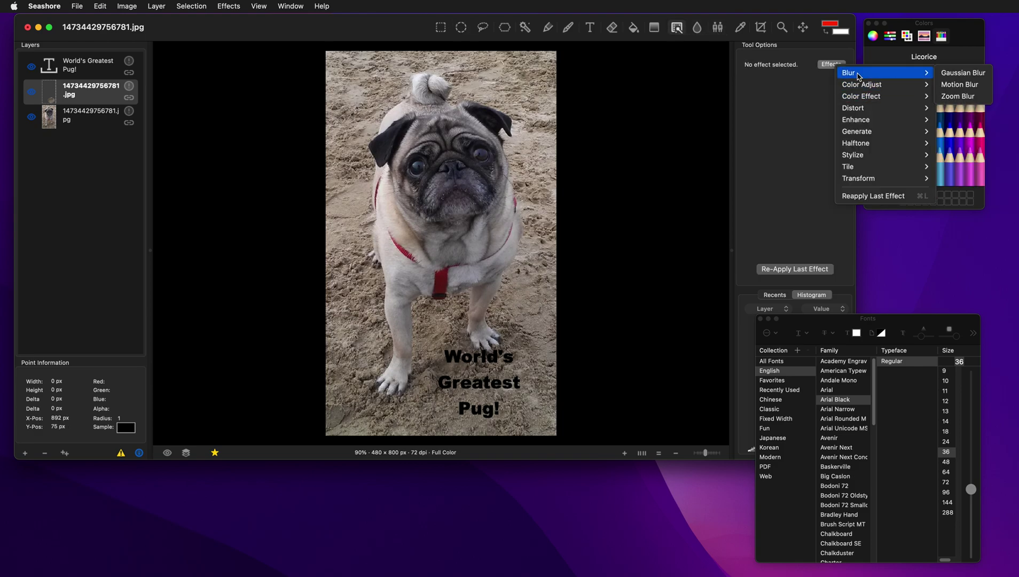
click(966, 73)
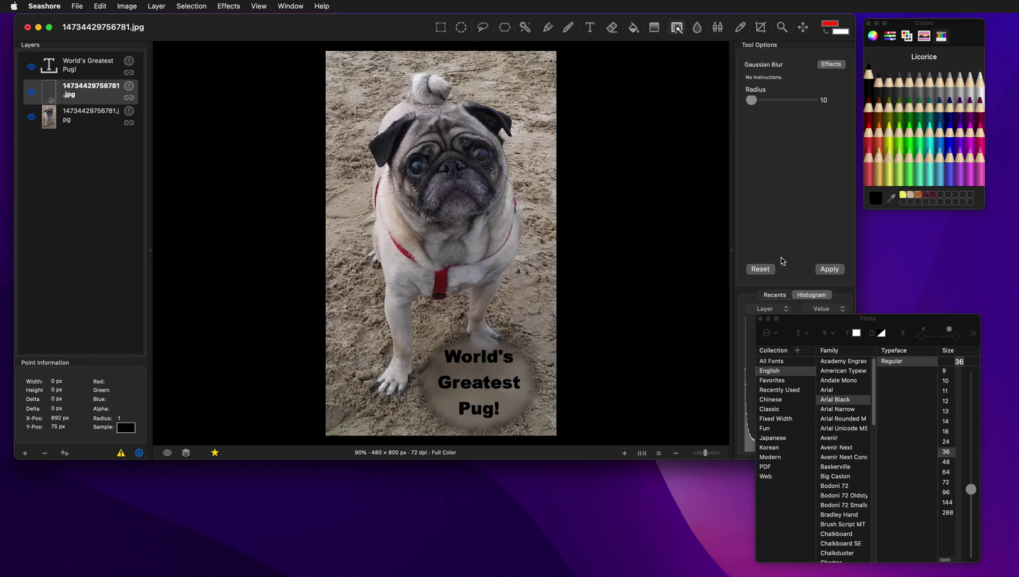
mouse_move(752, 102)
mouse_down()
mouse_move(773, 103)
mouse_move(756, 105)
mouse_up()
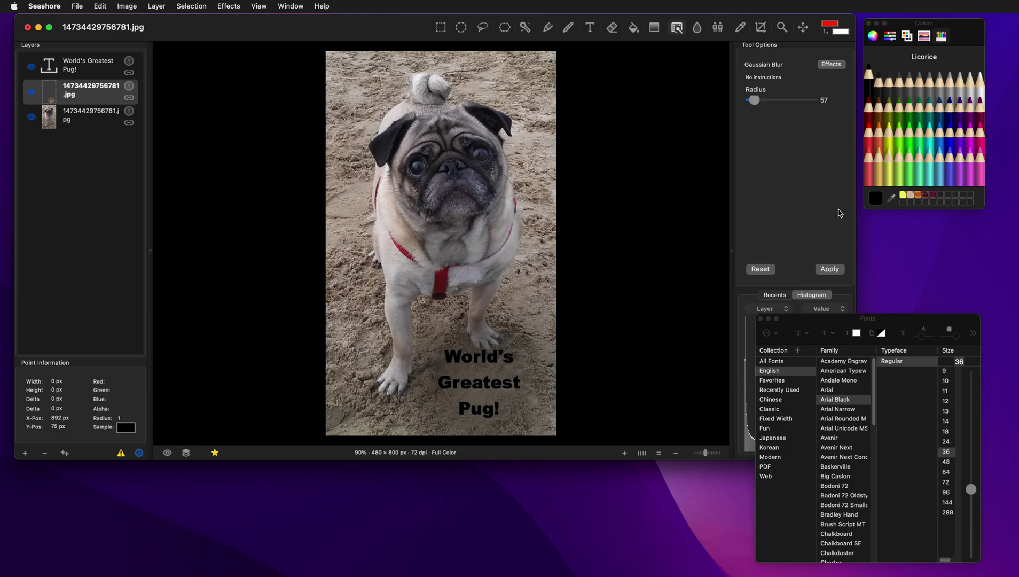
drag(756, 105, 755, 106)
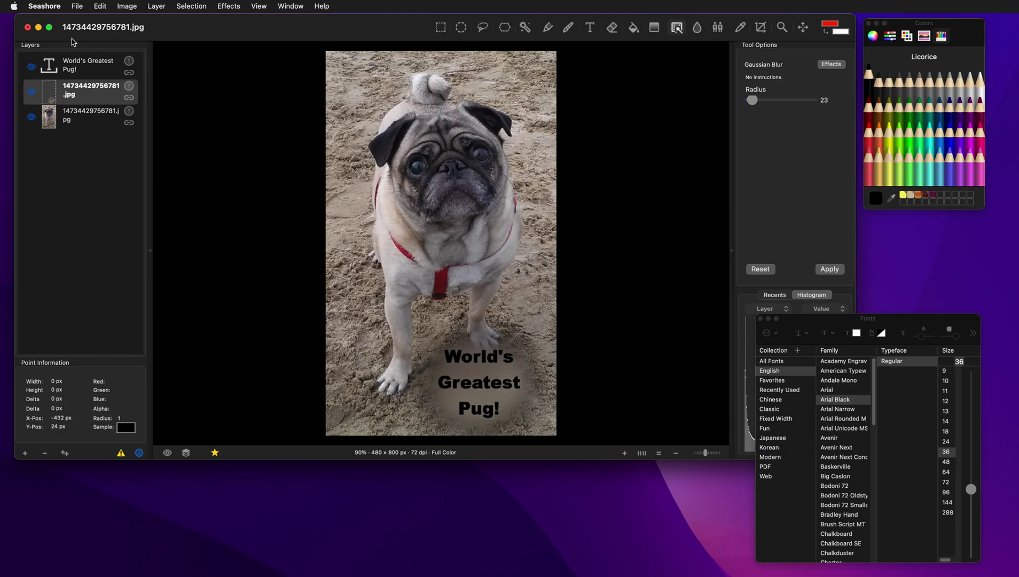
click(32, 116)
click(32, 66)
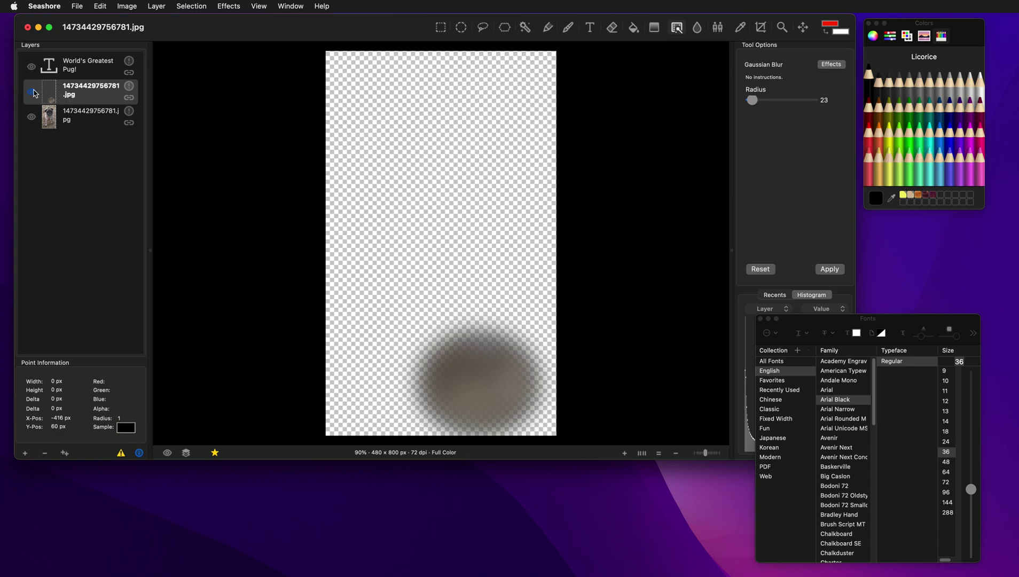
click(31, 67)
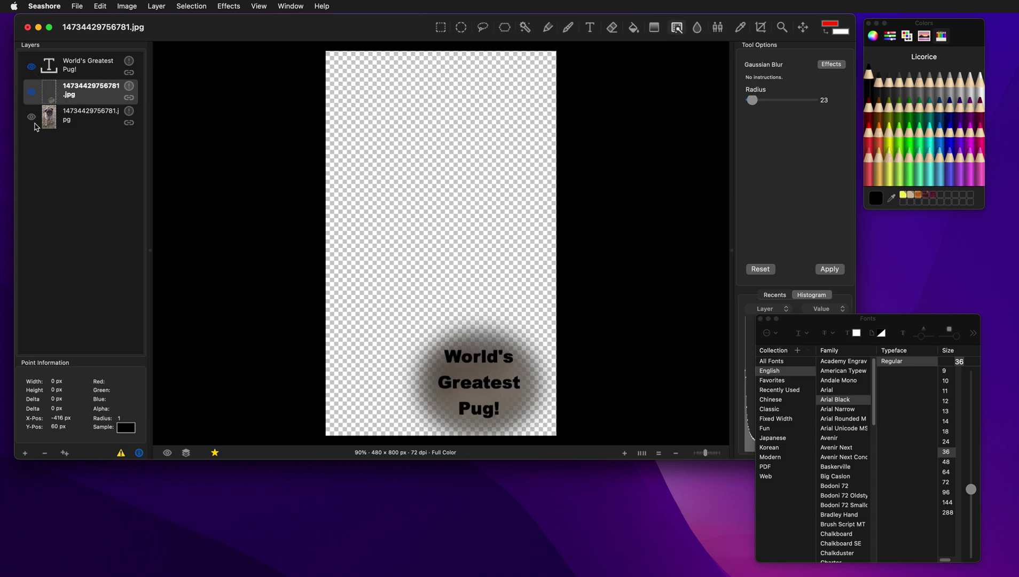
click(32, 117)
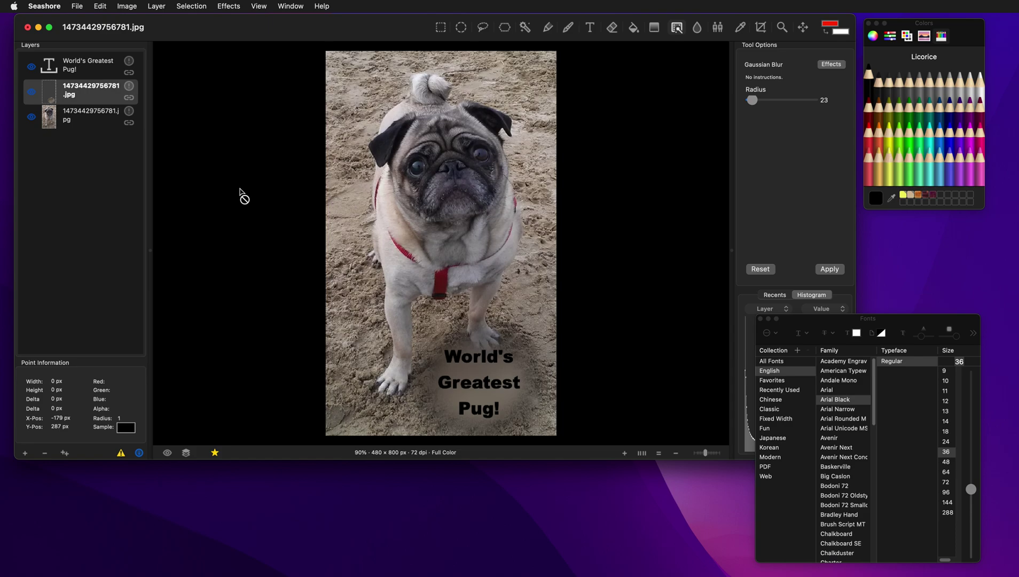